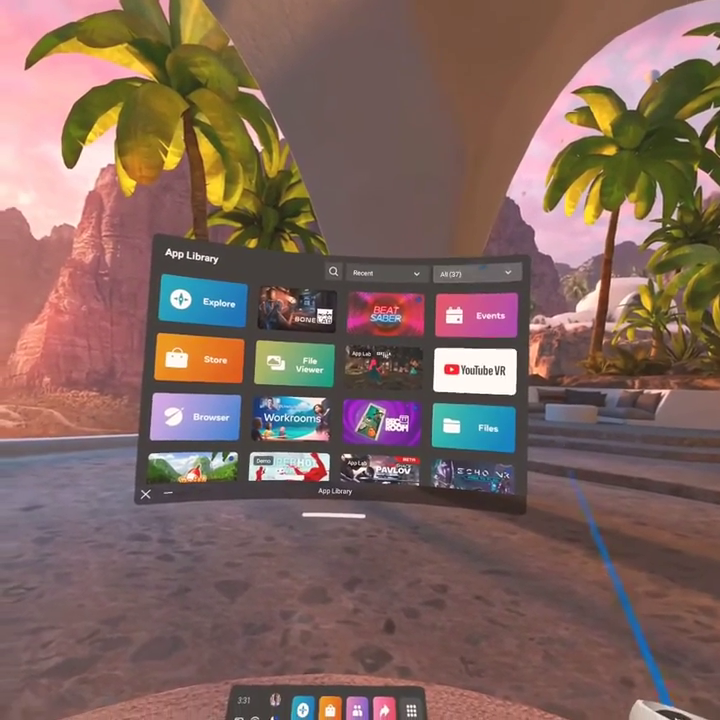
Scroll the App Library grid back to the top and open the 'All (37)' filter dropdown.
{"action": "left_click", "coordinate": [475, 273]}
{"action": "left_click", "coordinate": [475, 296]}
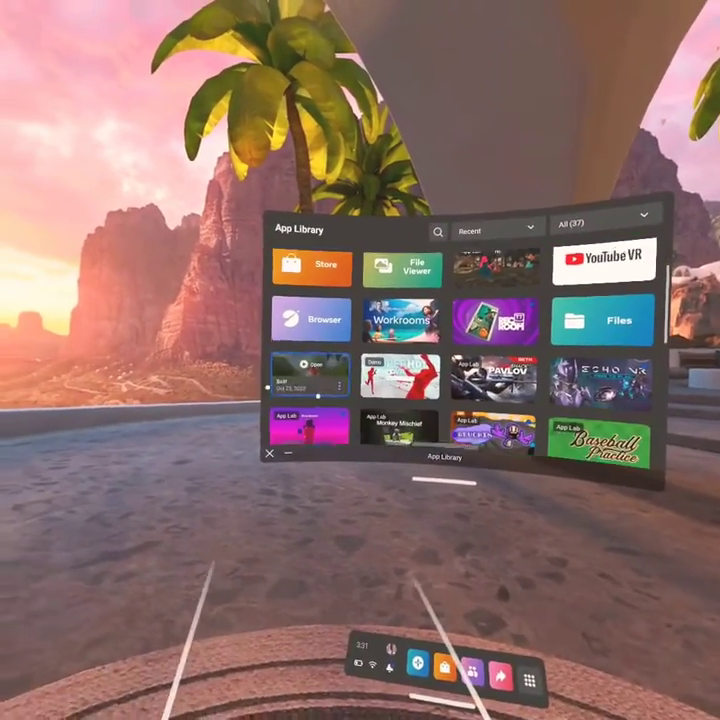
{"action": "scroll", "coordinate": [310, 375], "scroll_direction": "up", "scroll_amount": 2}
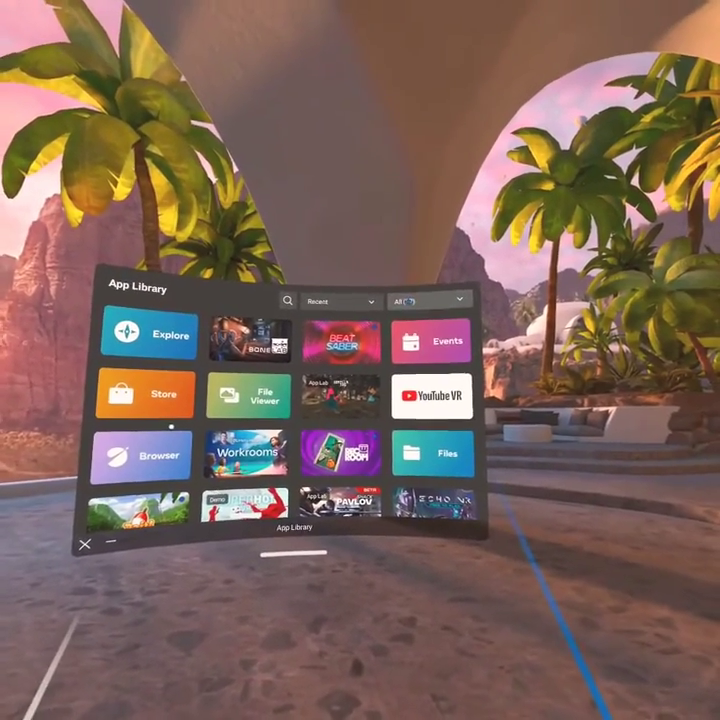
{"action": "left_click", "coordinate": [430, 300]}
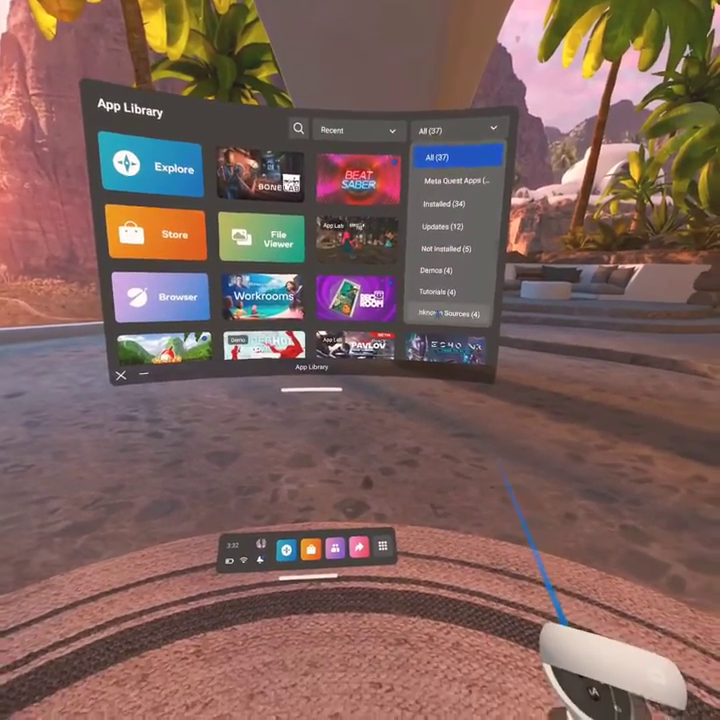
Filter the library to Unknown Sources to view sideloaded apps, then switch back to All (37).
{"action": "left_click", "coordinate": [425, 385]}
{"action": "scroll", "coordinate": [503, 331], "scroll_direction": "down", "scroll_amount": 1}
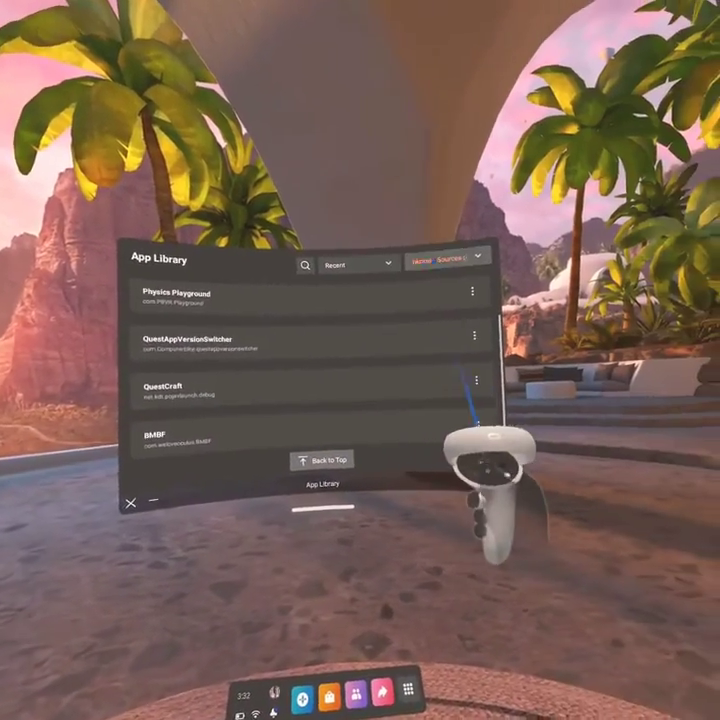
{"action": "left_click", "coordinate": [449, 257]}
{"action": "left_click", "coordinate": [437, 281]}
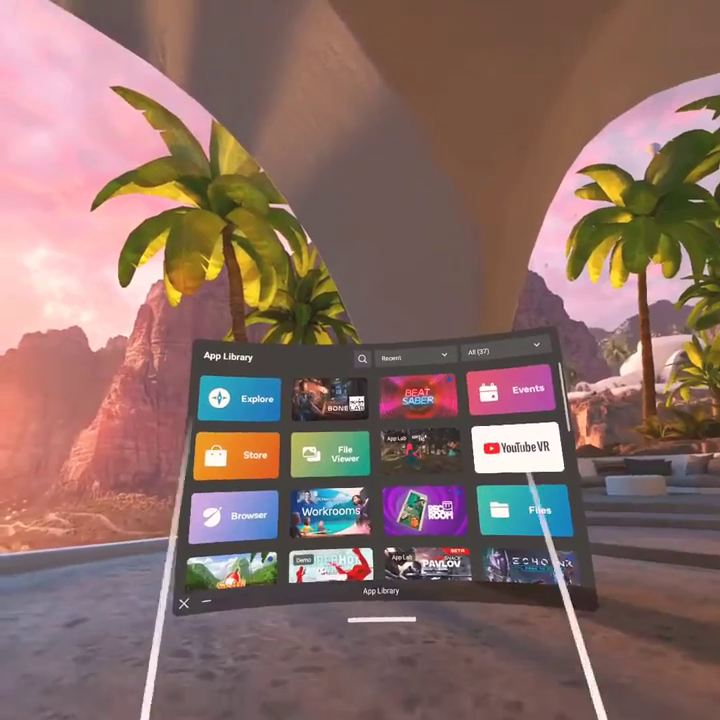
{"action": "mouse_move", "coordinate": [424, 506]}
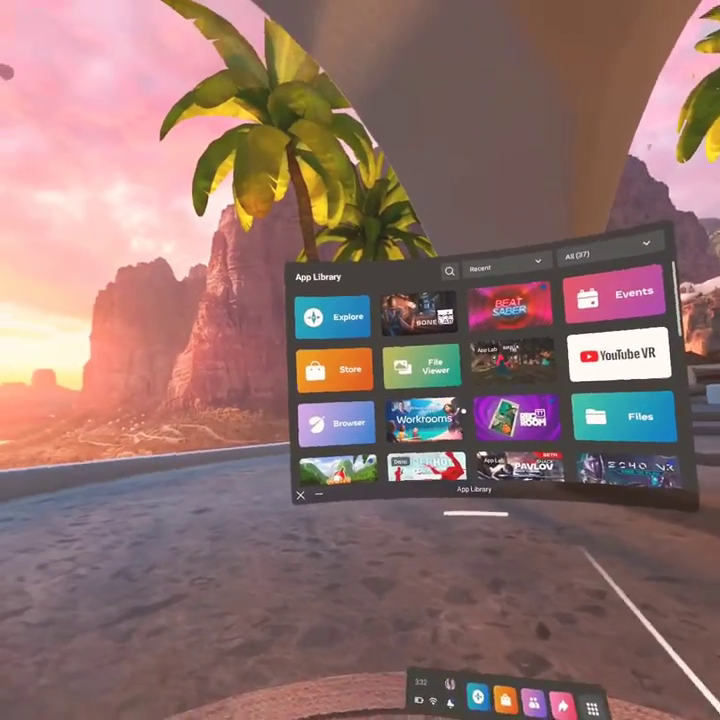
{"action": "mouse_move", "coordinate": [517, 418]}
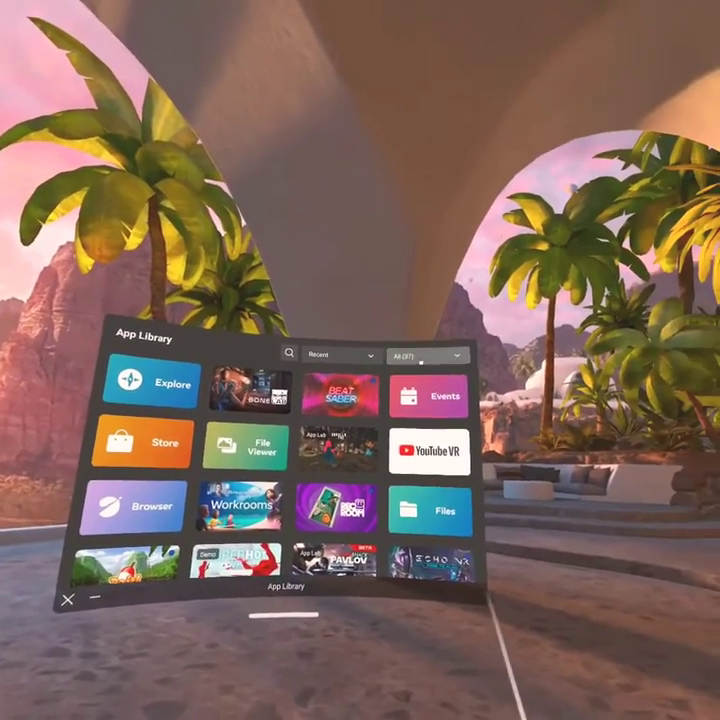
Launch BMBF from Unknown Sources, dismiss the Outdated BMBF warning, and return to the App Library.
{"action": "left_click", "coordinate": [508, 262]}
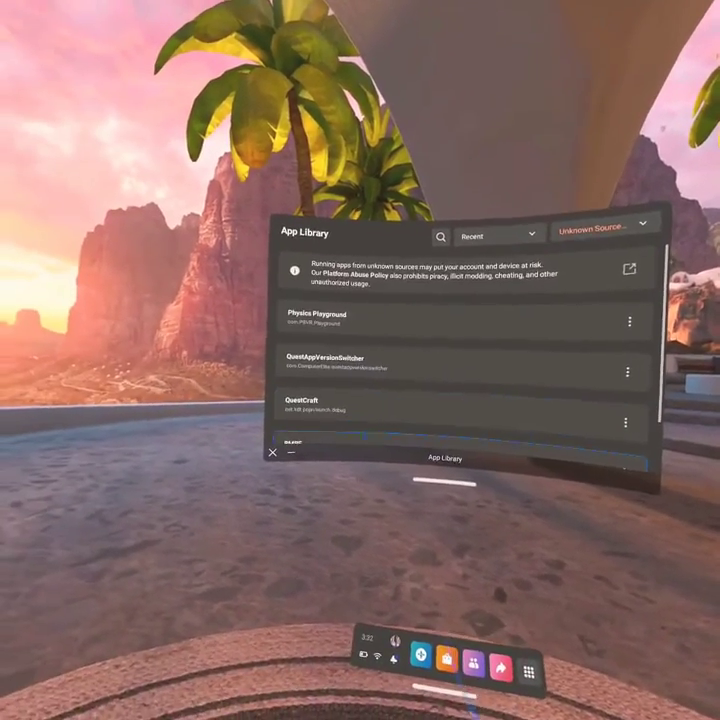
{"action": "left_click", "coordinate": [400, 441]}
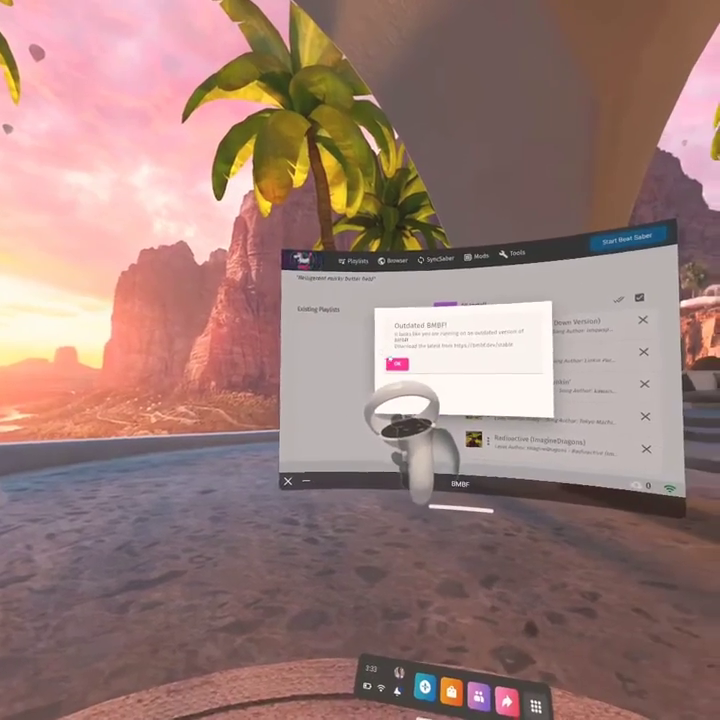
{"action": "left_click", "coordinate": [432, 395]}
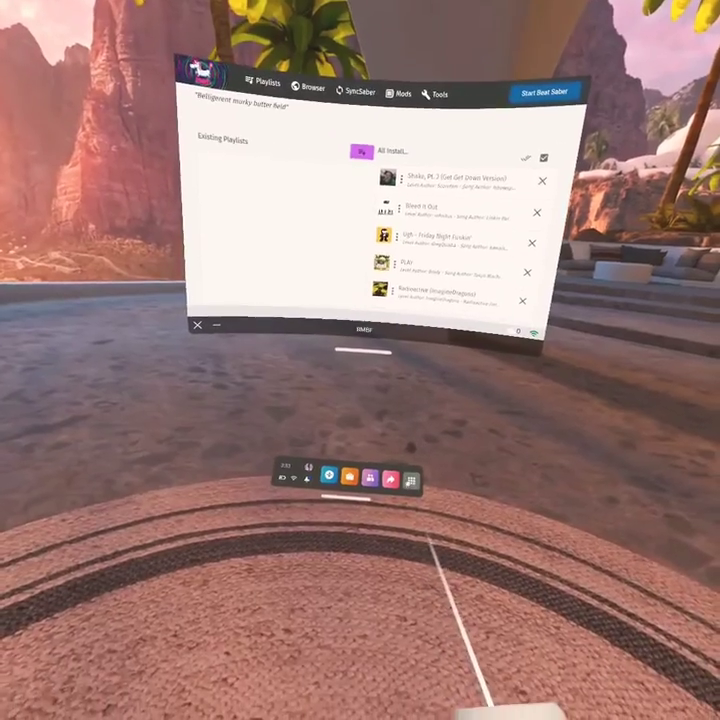
{"action": "left_click", "coordinate": [410, 481]}
Switch the filter from All (37) to Unknown Sources and launch QuestAppVersionSwitcher.
{"action": "left_click", "coordinate": [420, 293]}
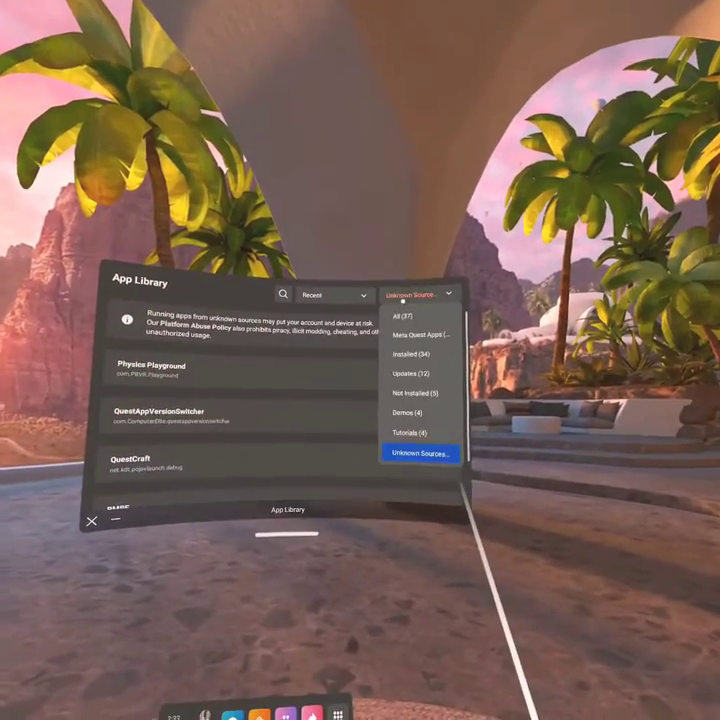
{"action": "left_click", "coordinate": [405, 314]}
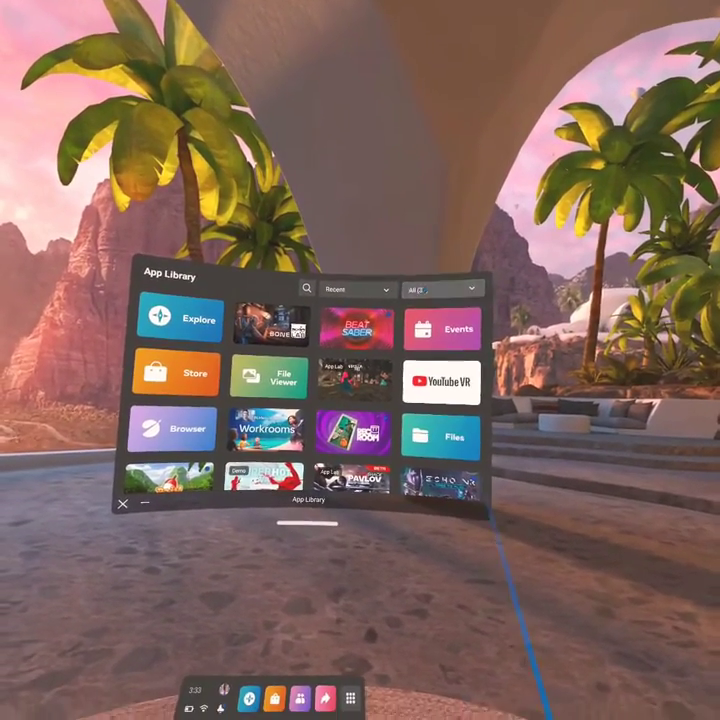
{"action": "left_click", "coordinate": [420, 290]}
{"action": "left_click", "coordinate": [425, 310]}
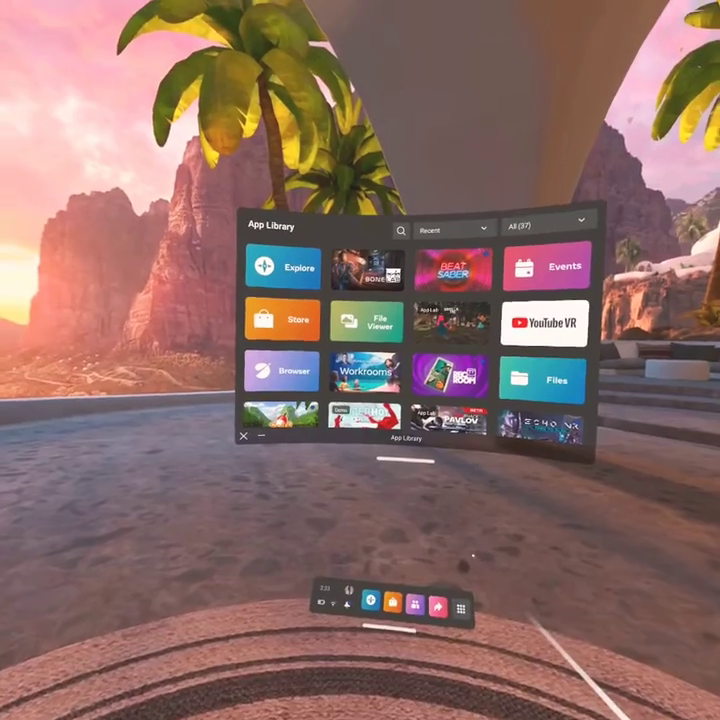
{"action": "mouse_move", "coordinate": [530, 400]}
{"action": "left_click", "coordinate": [502, 317]}
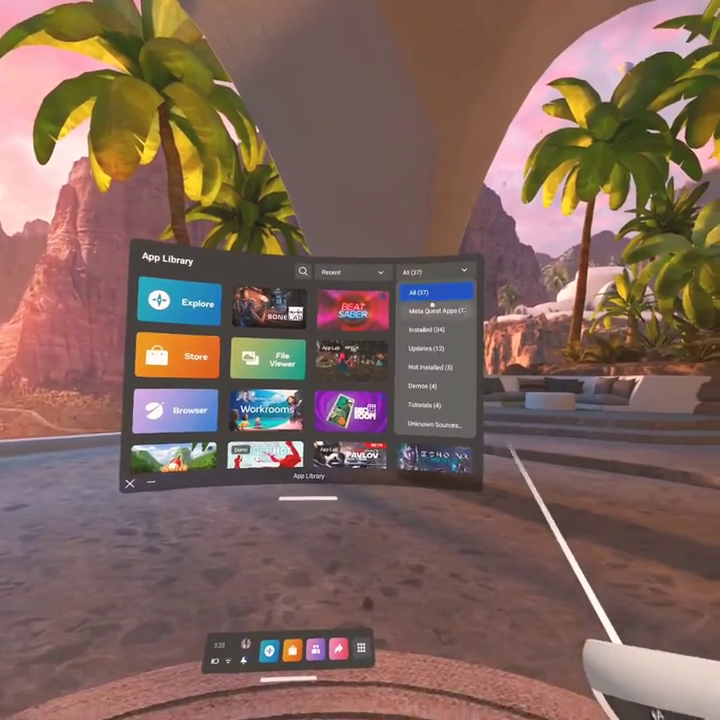
{"action": "left_click", "coordinate": [497, 473]}
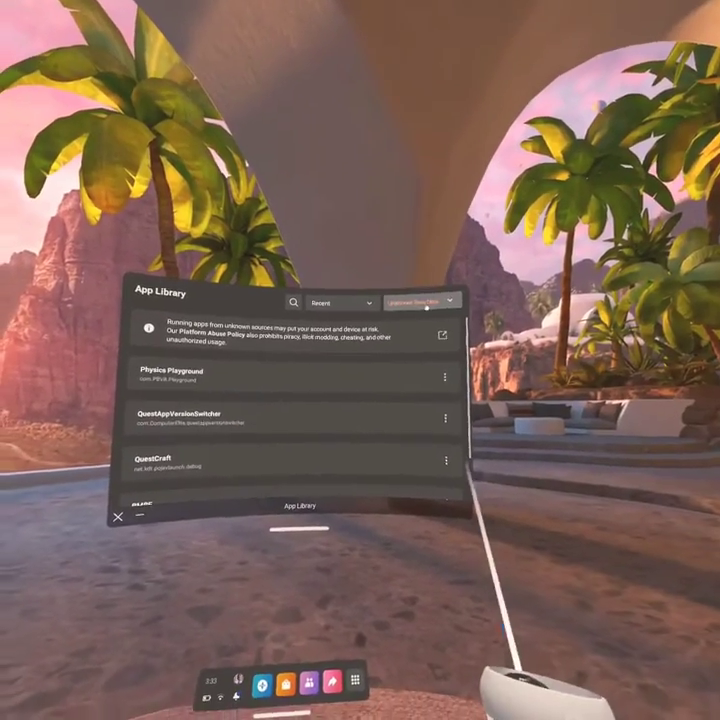
{"action": "left_click", "coordinate": [445, 285]}
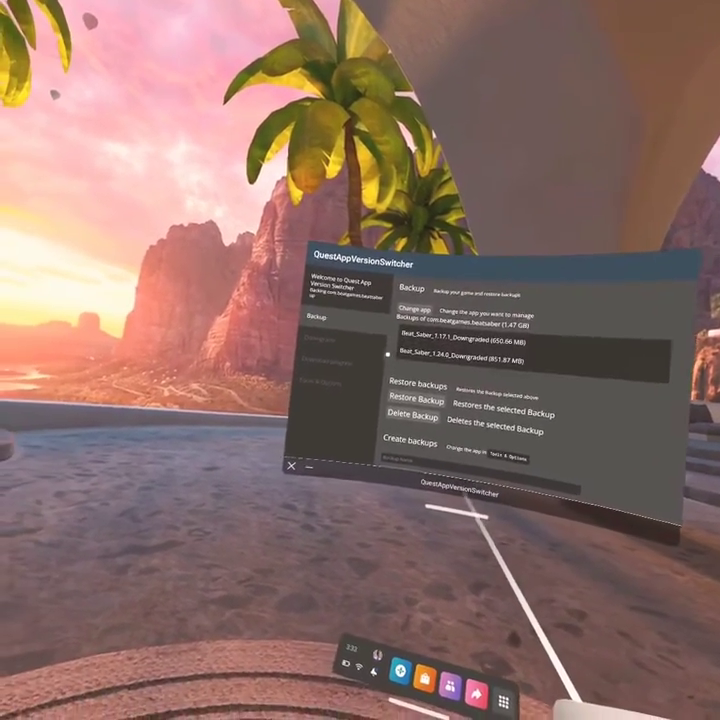
Look over the Downgrade and Backup pages, ending on Tools & Options showing 1.47 GB of backups.
{"action": "left_click", "coordinate": [344, 341]}
{"action": "left_click", "coordinate": [341, 319]}
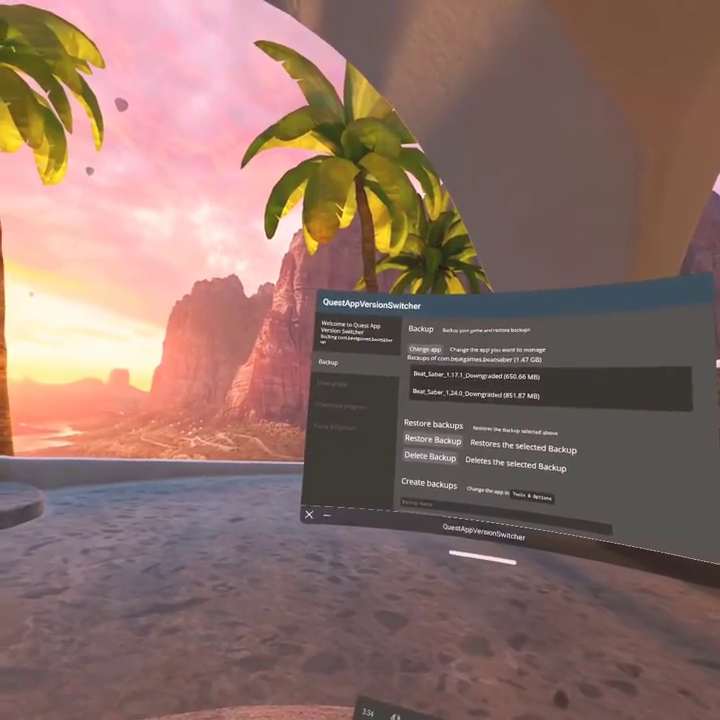
{"action": "left_click", "coordinate": [318, 398]}
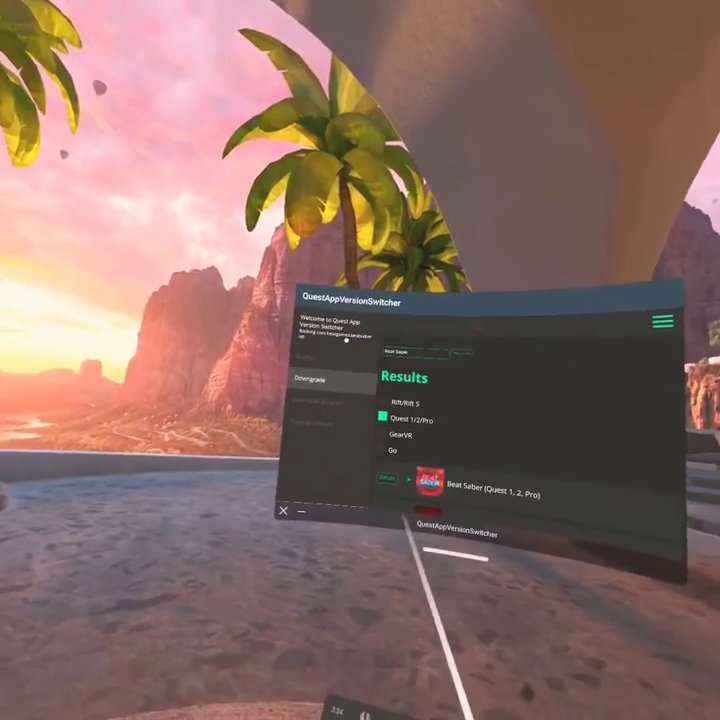
{"action": "left_click", "coordinate": [345, 403]}
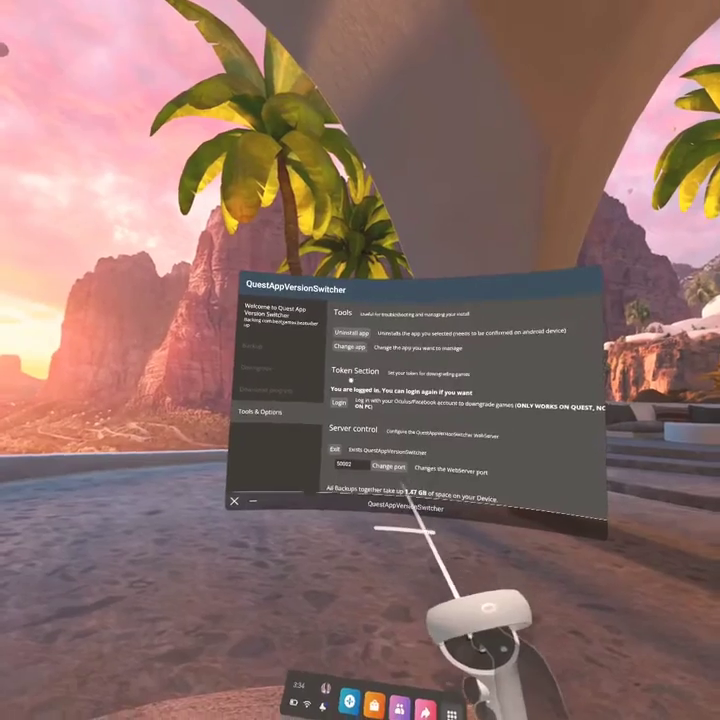
{"action": "scroll", "coordinate": [372, 415], "scroll_direction": "down", "scroll_amount": 2}
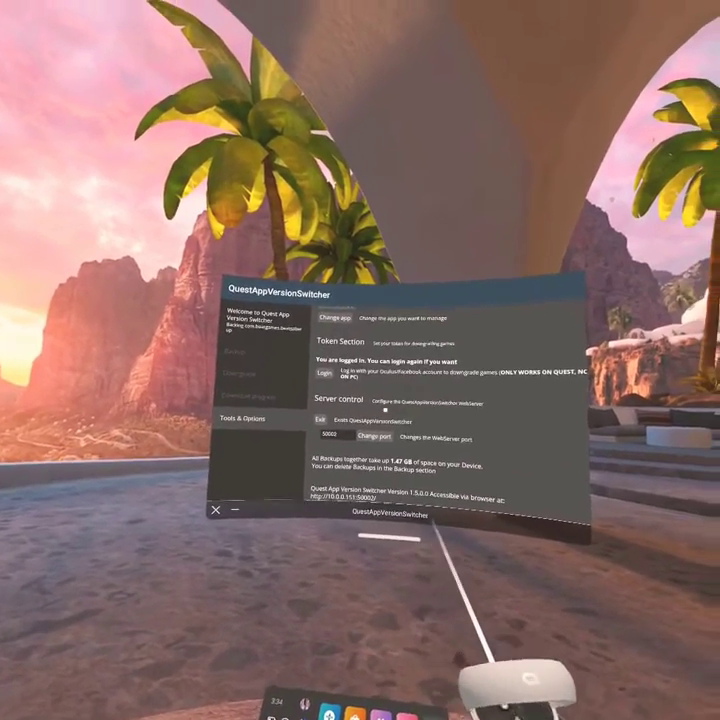
{"action": "scroll", "coordinate": [385, 410], "scroll_direction": "up", "scroll_amount": 2}
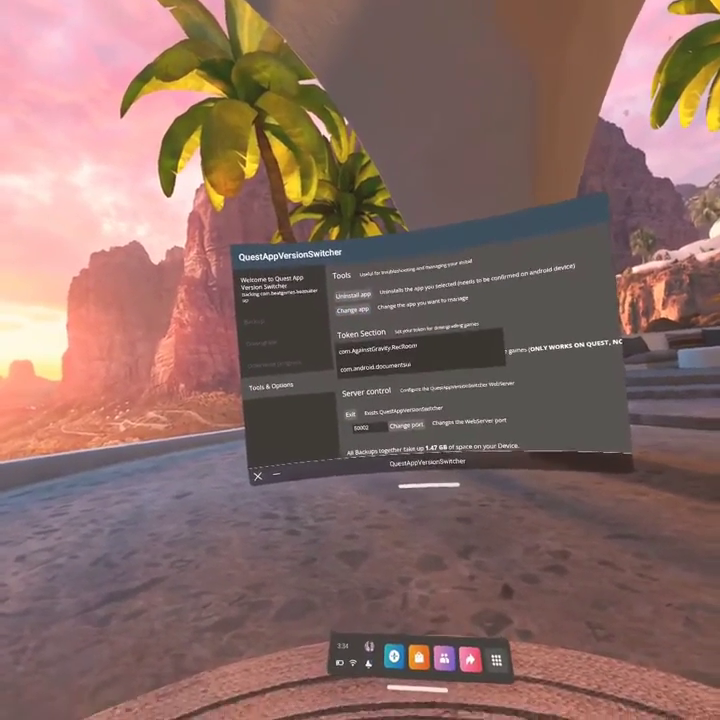
{"action": "left_click", "coordinate": [352, 308]}
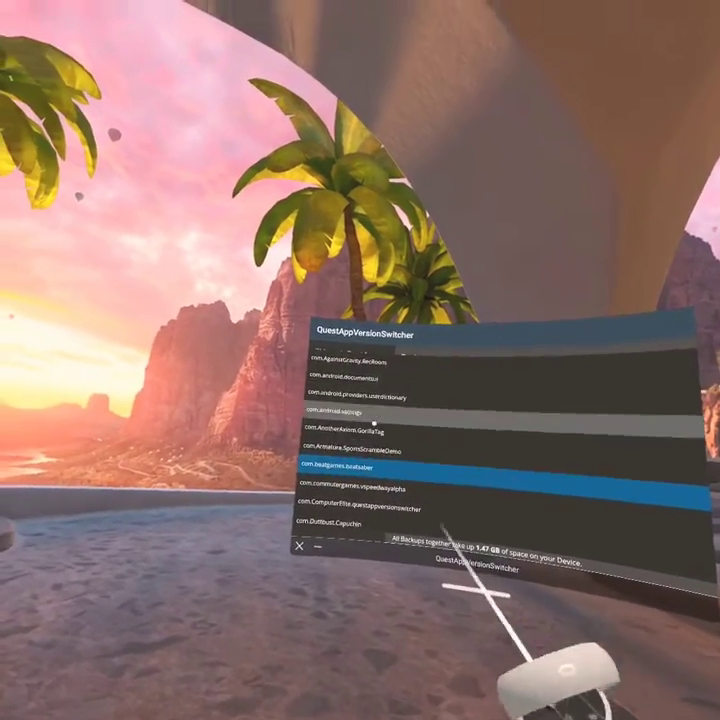
{"action": "scroll", "coordinate": [420, 400], "scroll_direction": "down", "scroll_amount": 5}
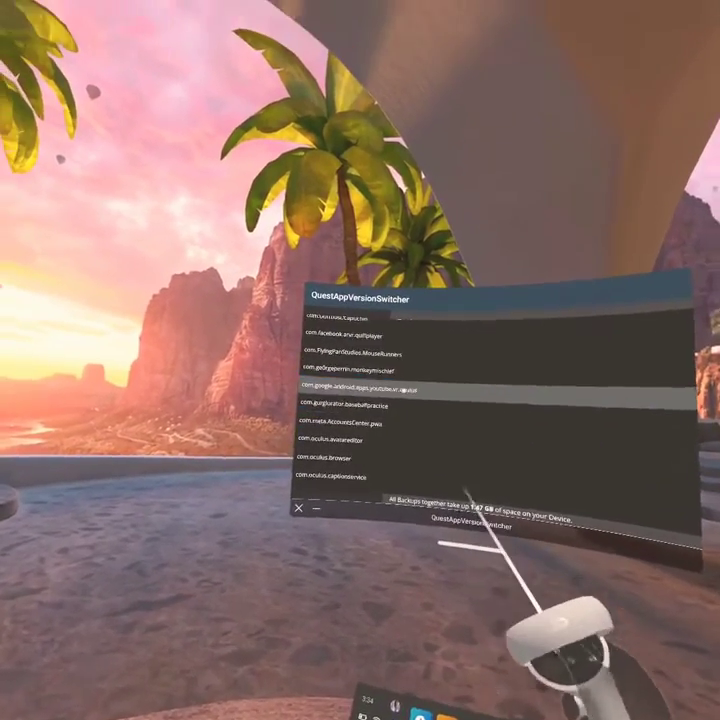
{"action": "scroll", "coordinate": [370, 368], "scroll_direction": "up", "scroll_amount": 1}
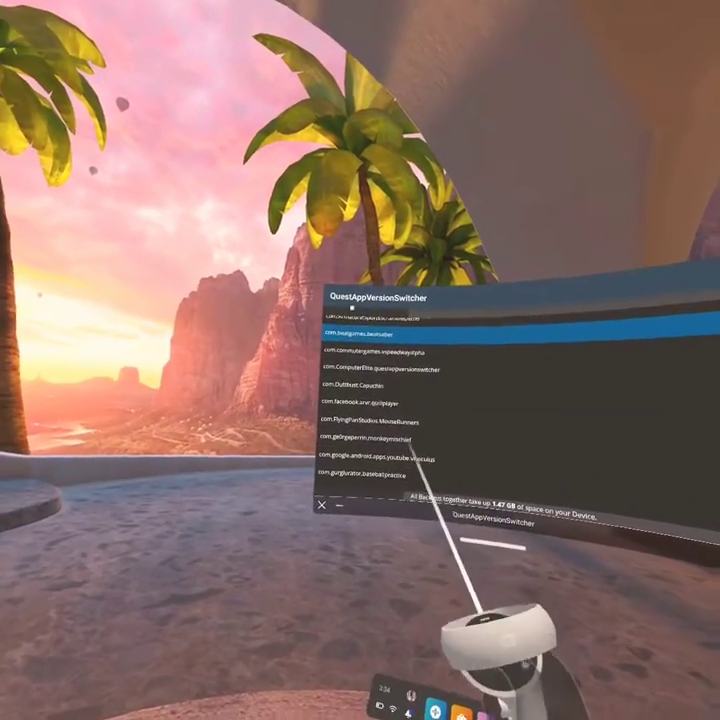
{"action": "scroll", "coordinate": [405, 366], "scroll_direction": "down", "scroll_amount": 4}
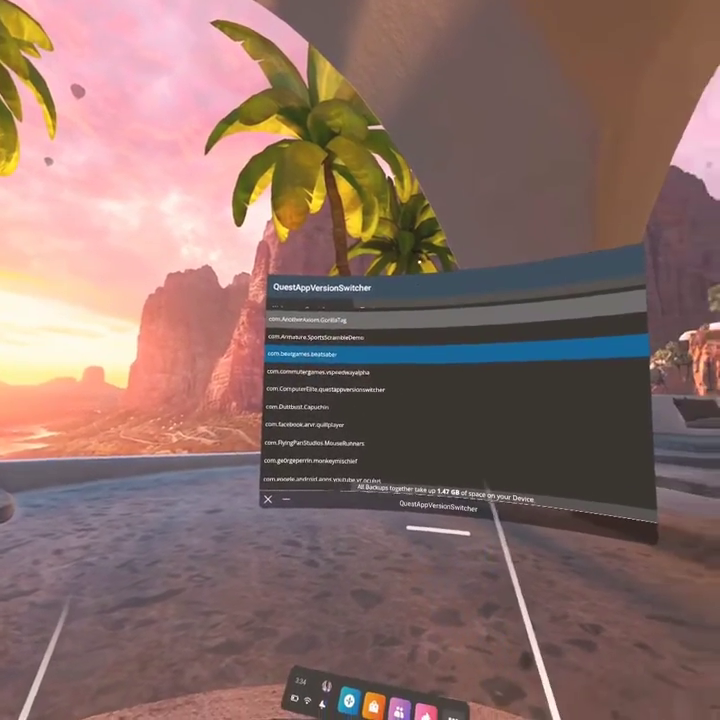
{"action": "scroll", "coordinate": [393, 310], "scroll_direction": "down", "scroll_amount": 10}
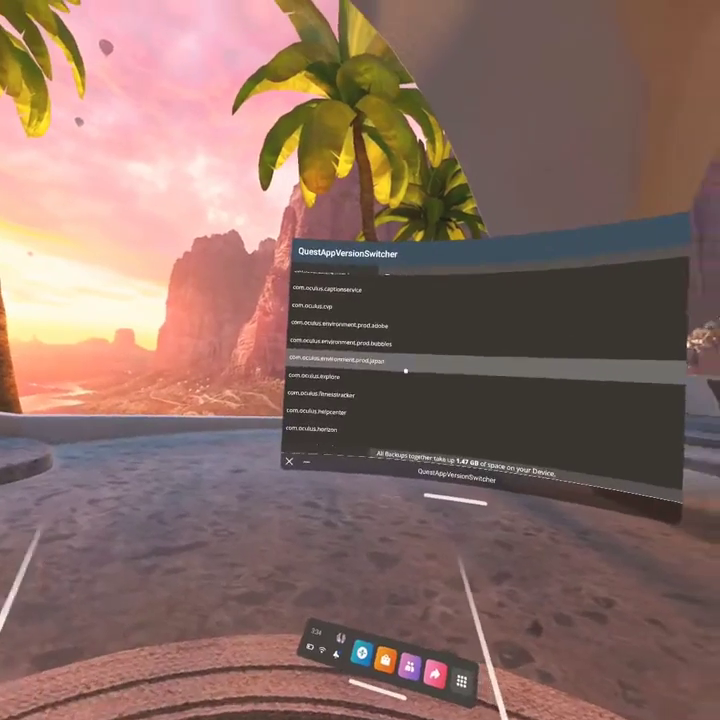
{"action": "scroll", "coordinate": [465, 325], "scroll_direction": "up", "scroll_amount": 10}
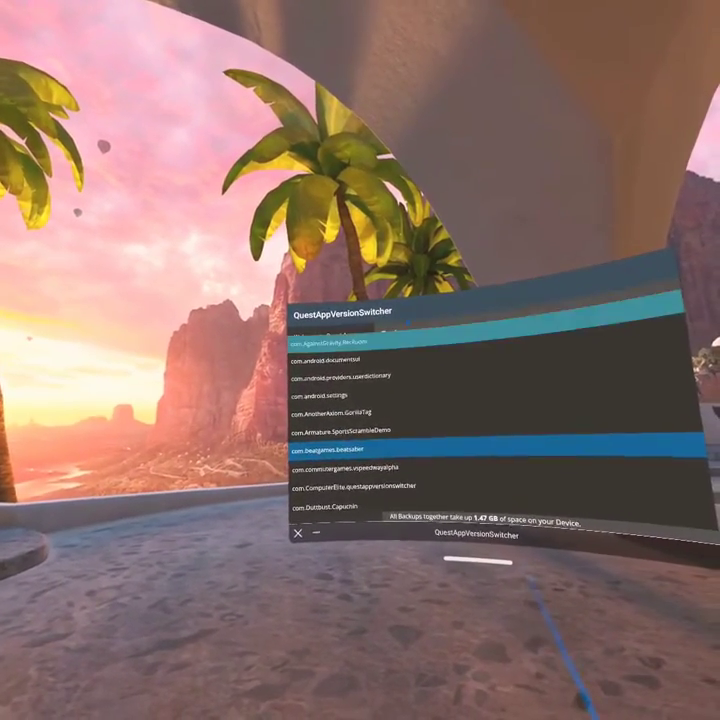
{"action": "left_click", "coordinate": [400, 350]}
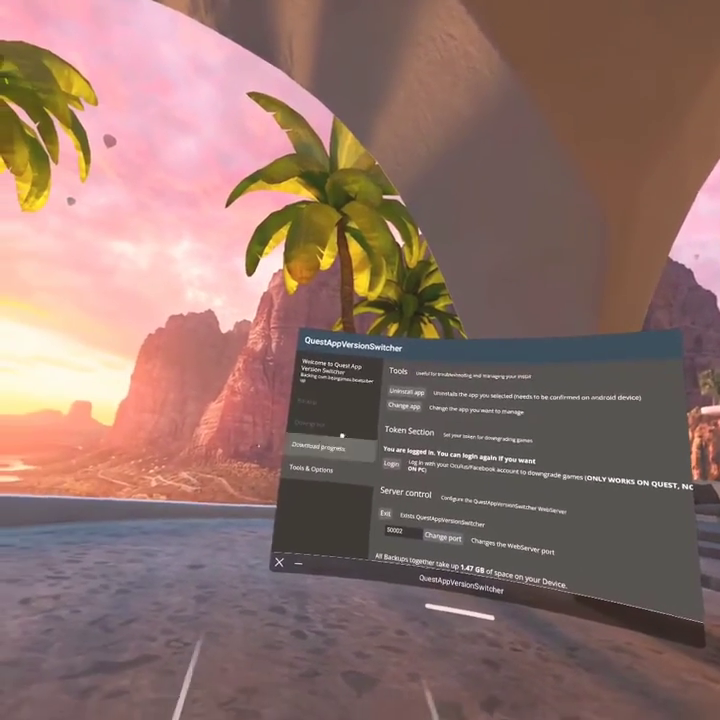
Go from the Backup page to the Beat Saber (Quest 1, 2, Pro) downgrade page.
{"action": "left_click", "coordinate": [279, 385]}
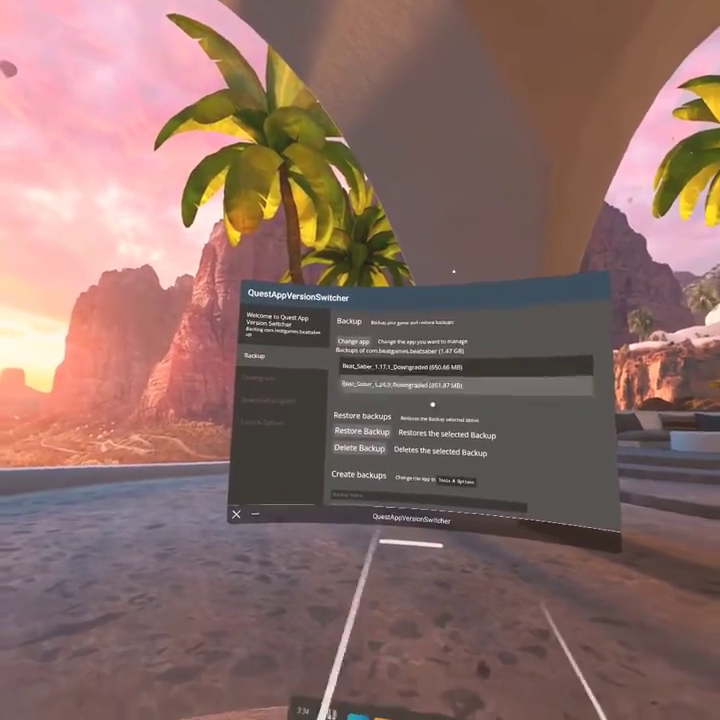
{"action": "left_click", "coordinate": [268, 405]}
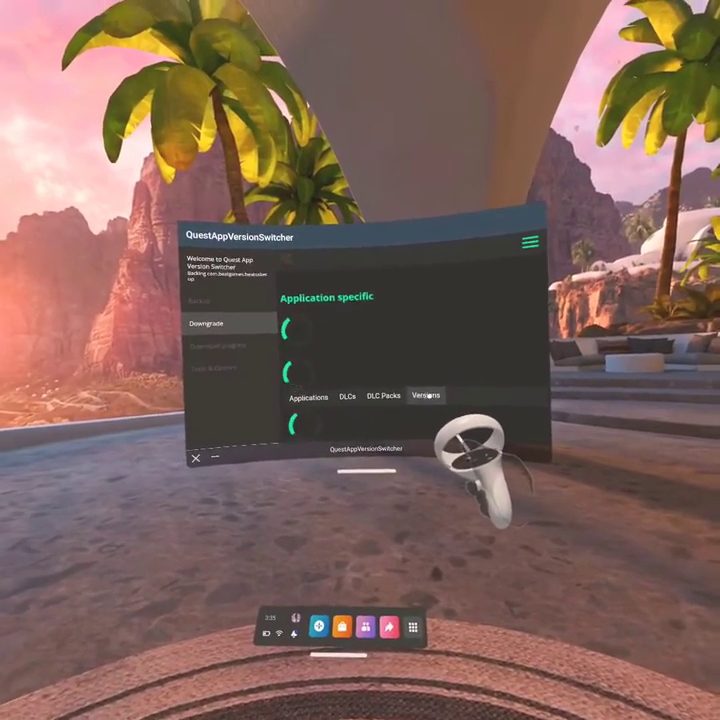
In the Versions list, start downloading Beat Saber 1.24.0.
{"action": "left_click", "coordinate": [409, 382]}
{"action": "scroll", "coordinate": [397, 372], "scroll_direction": "down", "scroll_amount": 3}
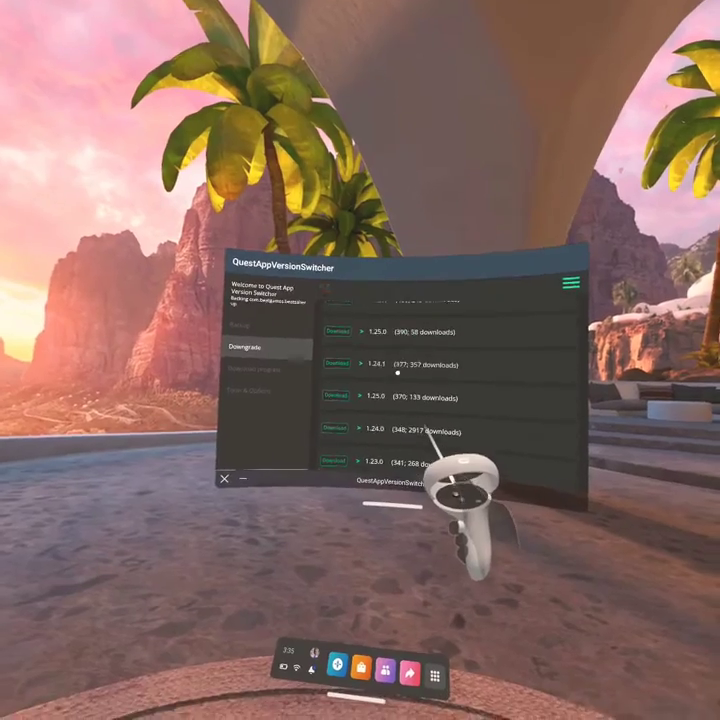
{"action": "scroll", "coordinate": [405, 420], "scroll_direction": "up", "scroll_amount": 3}
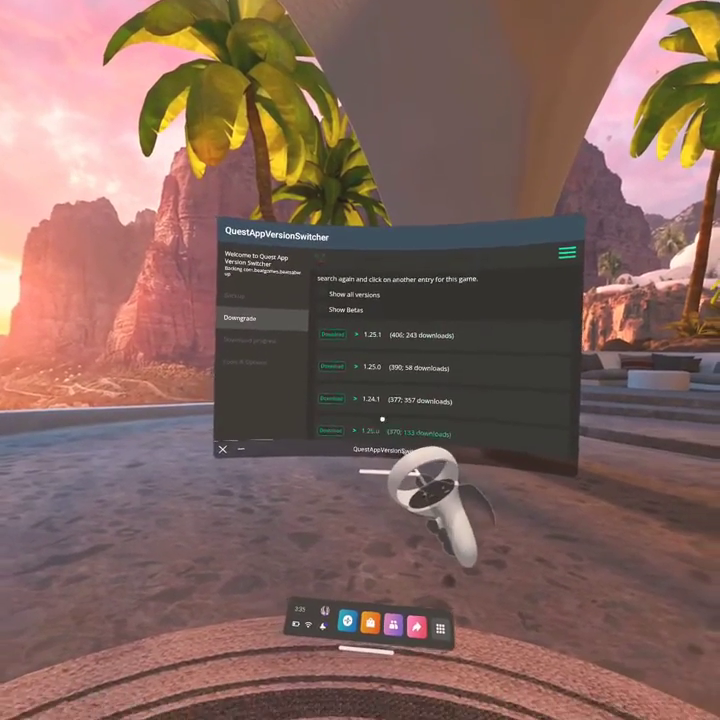
{"action": "scroll", "coordinate": [374, 389], "scroll_direction": "down", "scroll_amount": 2}
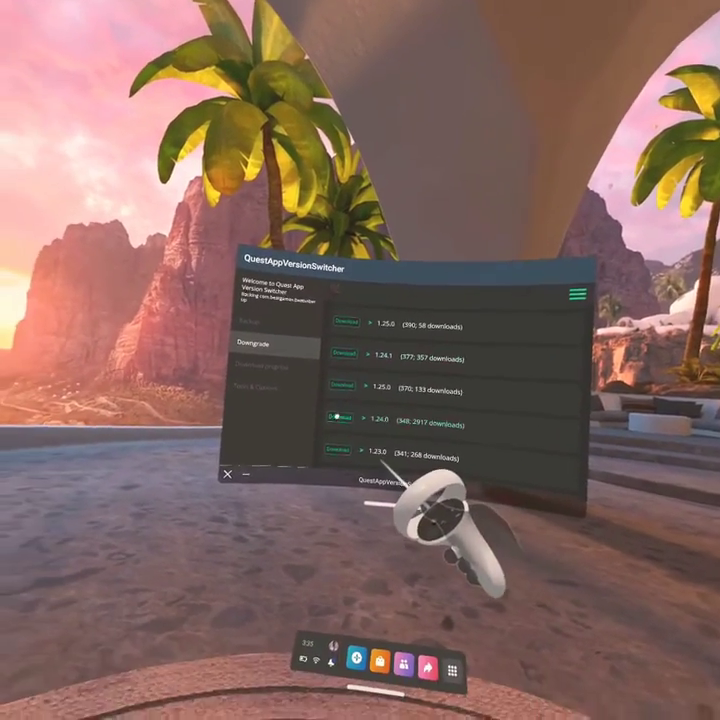
{"action": "left_click", "coordinate": [362, 415]}
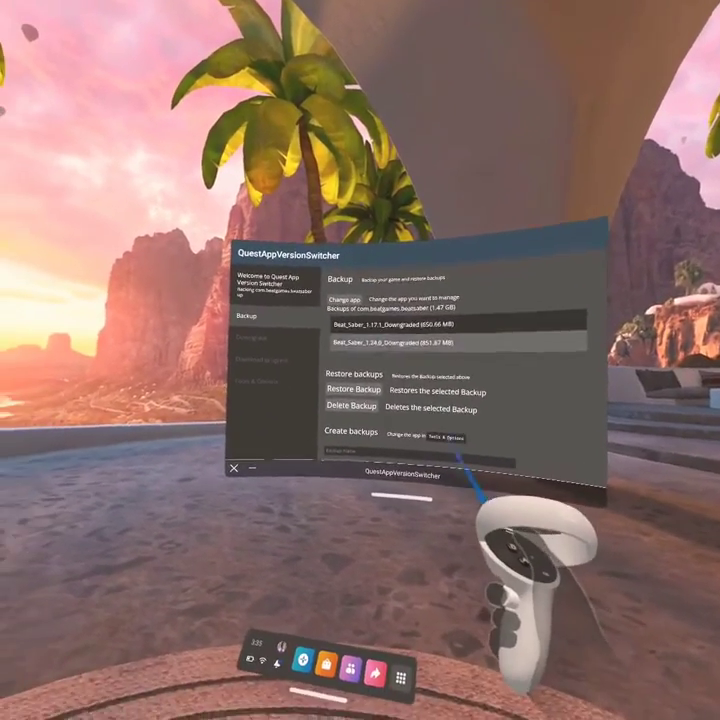
Select the 1.24.0 Downgraded backup, then check the empty Download progress page.
{"action": "left_click", "coordinate": [445, 342]}
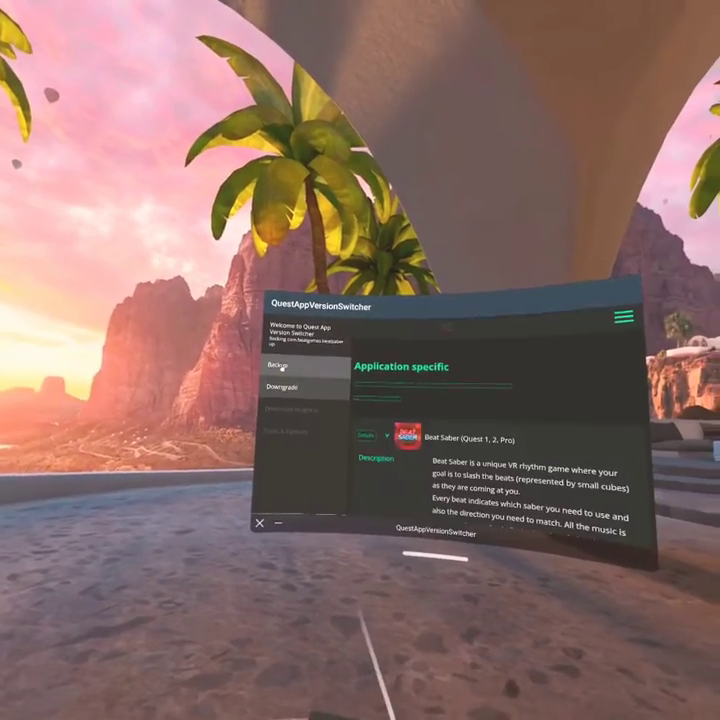
{"action": "left_click", "coordinate": [279, 366]}
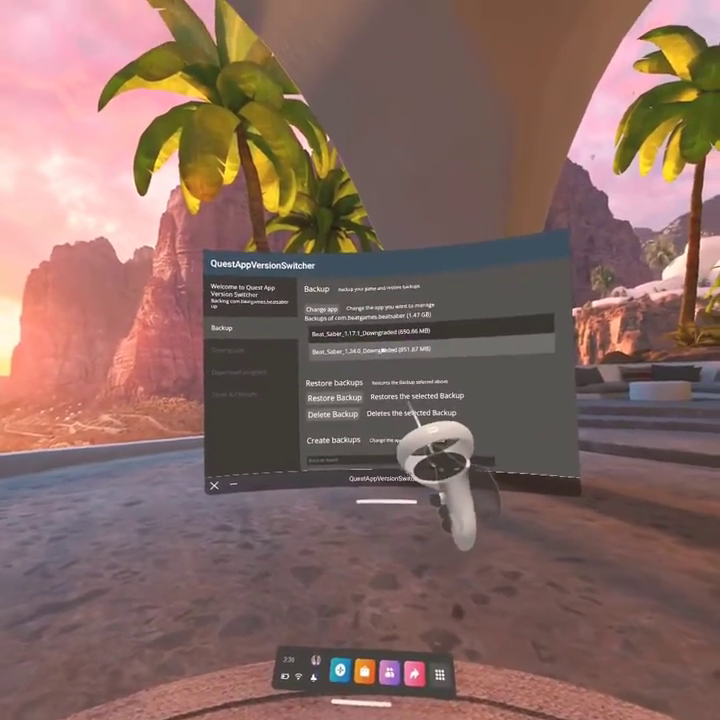
{"action": "left_click", "coordinate": [388, 376]}
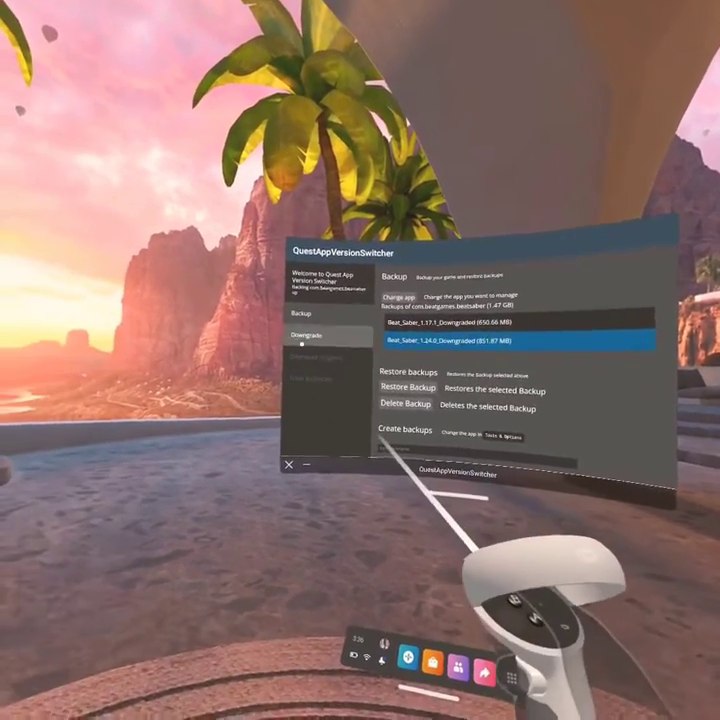
{"action": "left_click", "coordinate": [300, 353]}
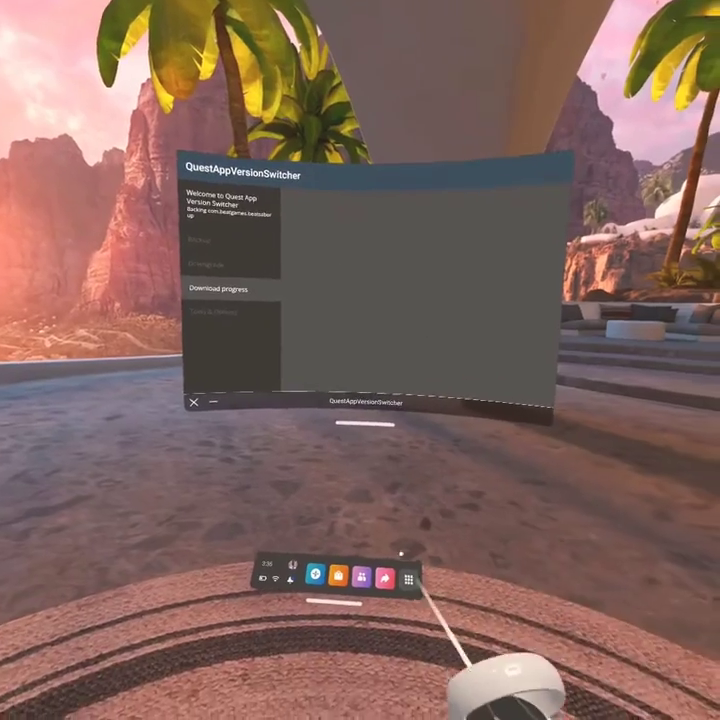
From the App Library filtered to Unknown Sources, launch BMBF onto its Playlists page.
{"action": "left_click", "coordinate": [436, 648]}
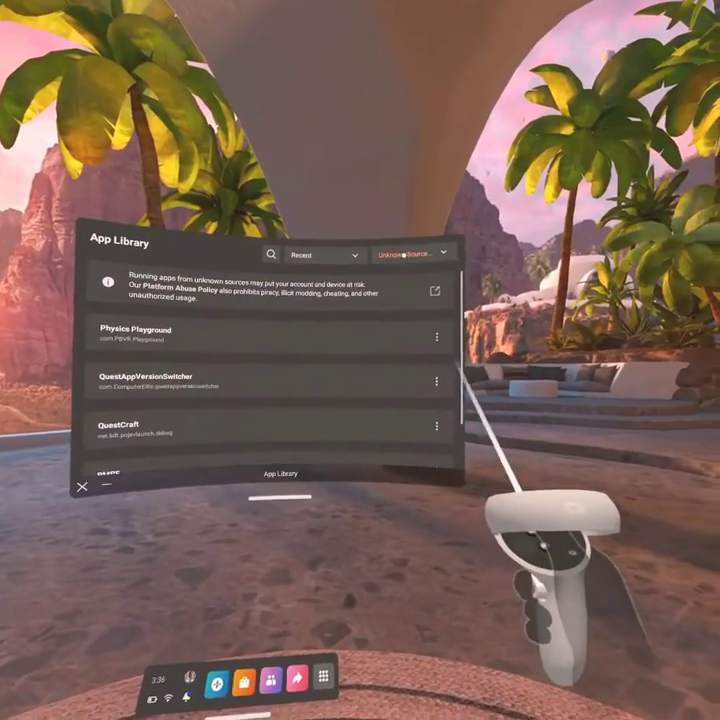
{"action": "left_click", "coordinate": [425, 258]}
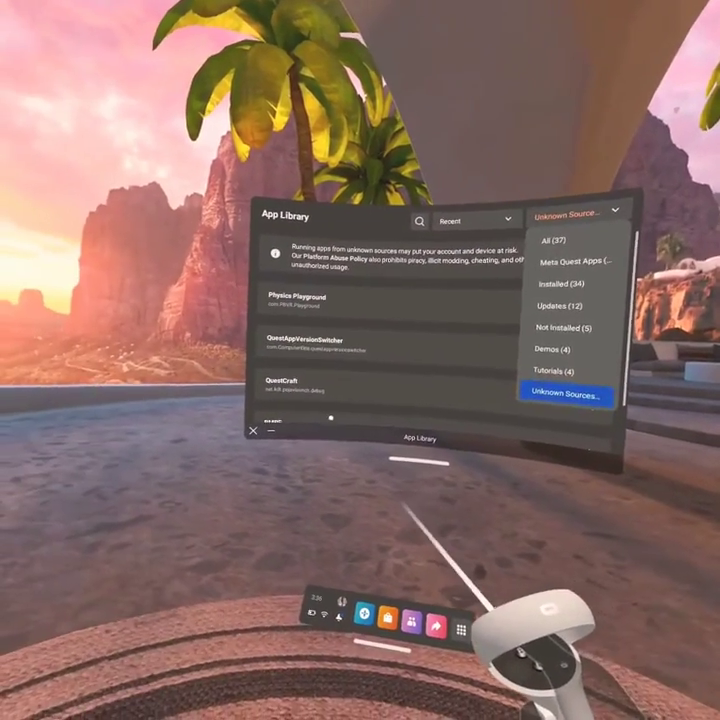
{"action": "left_click", "coordinate": [342, 376]}
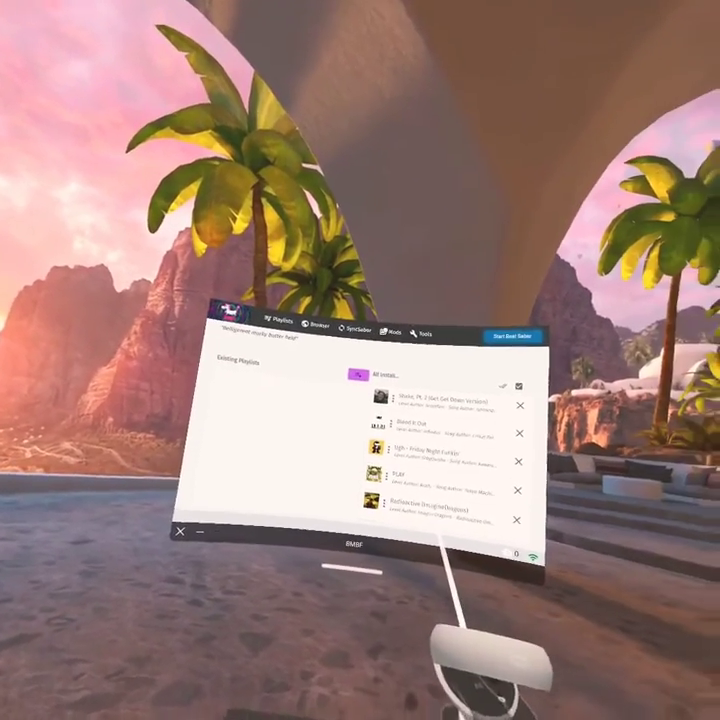
Show BeastSaber in BMBF's built-in browser, then launch Meta Quest Browser alongside from the App Library.
{"action": "left_click", "coordinate": [393, 326]}
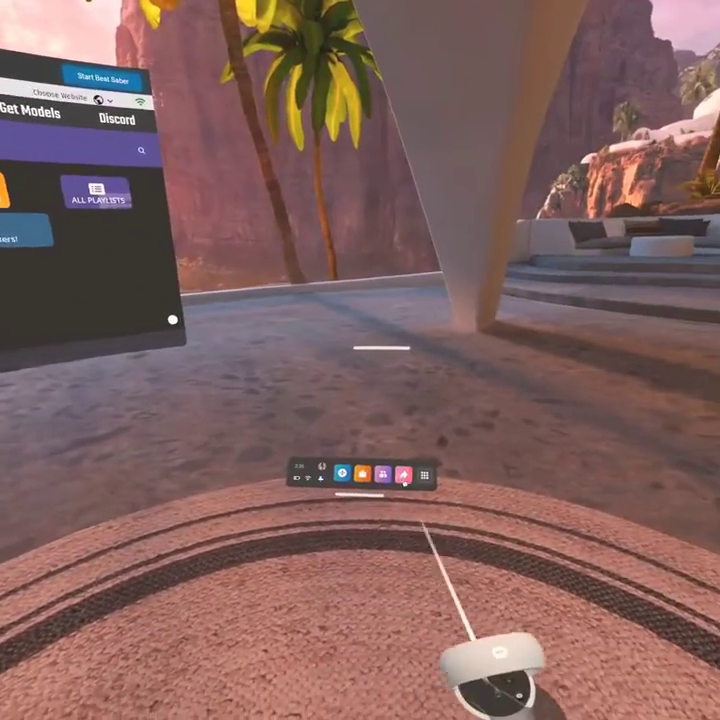
{"action": "left_click", "coordinate": [424, 476]}
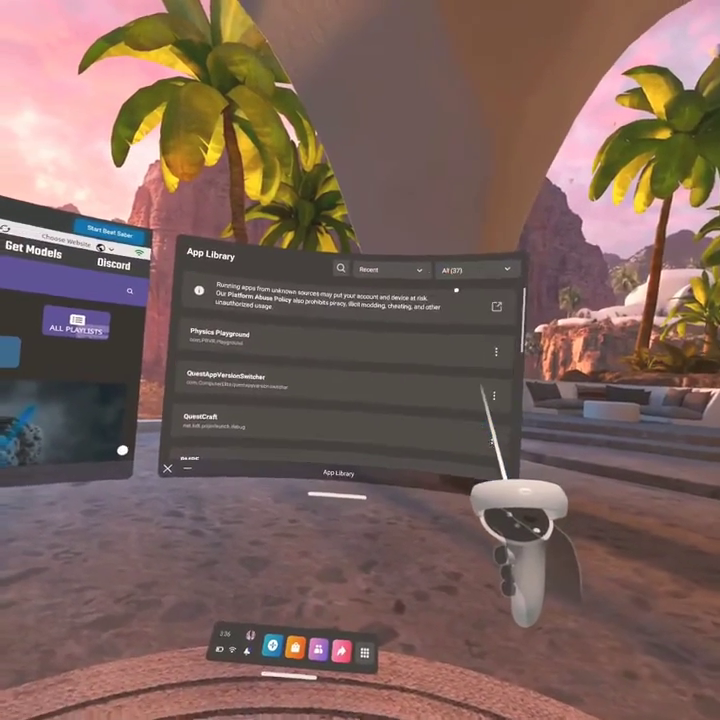
{"action": "scroll", "coordinate": [456, 290], "scroll_direction": "up", "scroll_amount": 10}
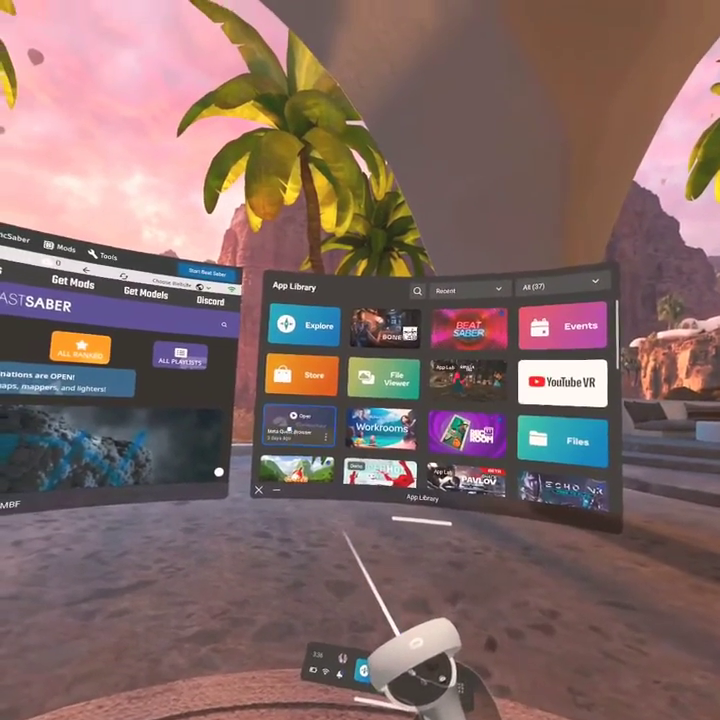
{"action": "left_click", "coordinate": [277, 410]}
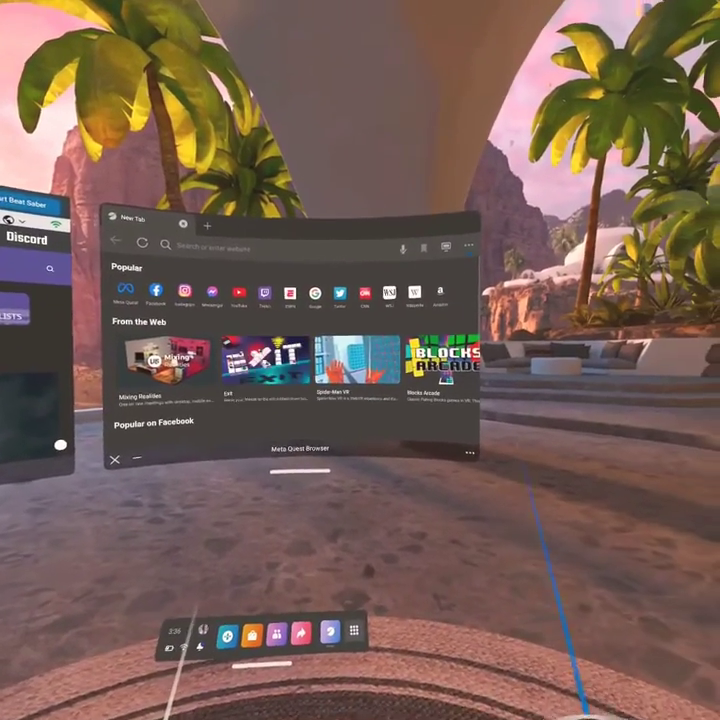
Open the bookmarked Beat Saber Mod Versions page and select an older game version to list its core mods.
{"action": "left_click", "coordinate": [502, 457]}
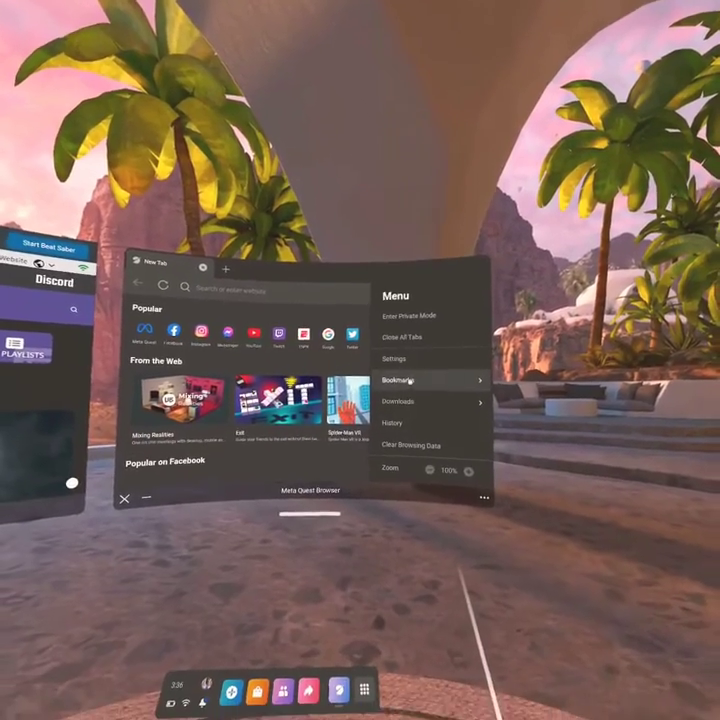
{"action": "left_click", "coordinate": [413, 409]}
{"action": "left_click", "coordinate": [427, 361]}
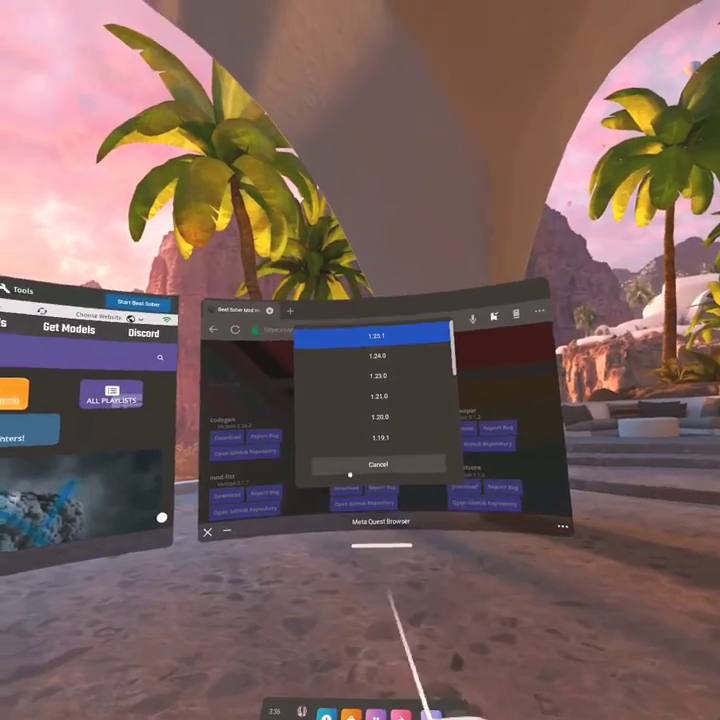
{"action": "left_click", "coordinate": [355, 311]}
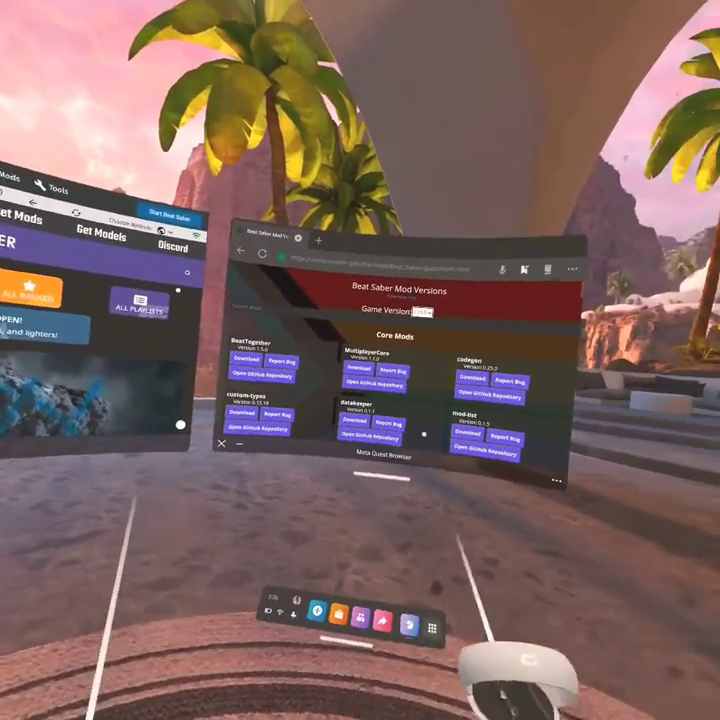
{"action": "scroll", "coordinate": [420, 370], "scroll_direction": "down", "scroll_amount": 5}
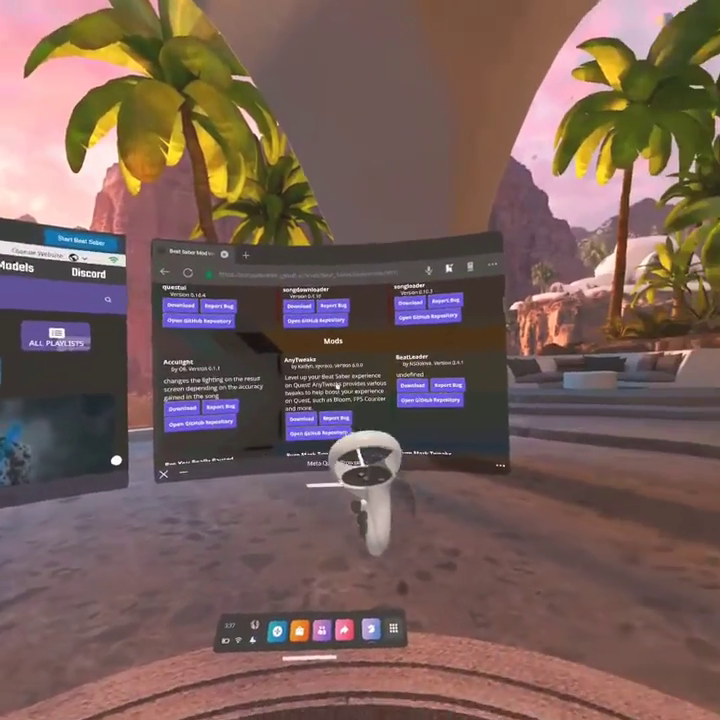
{"action": "scroll", "coordinate": [338, 385], "scroll_direction": "down", "scroll_amount": 5}
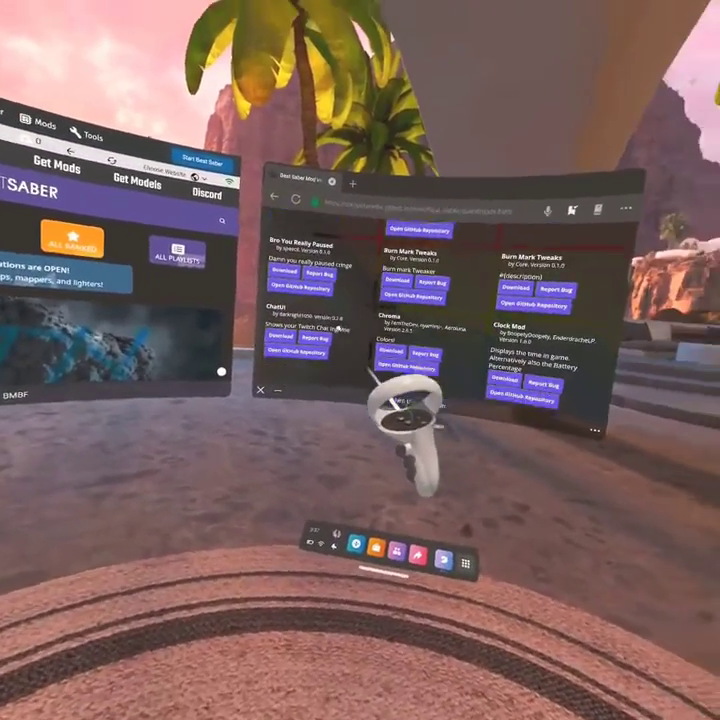
{"action": "scroll", "coordinate": [338, 328], "scroll_direction": "down", "scroll_amount": 3}
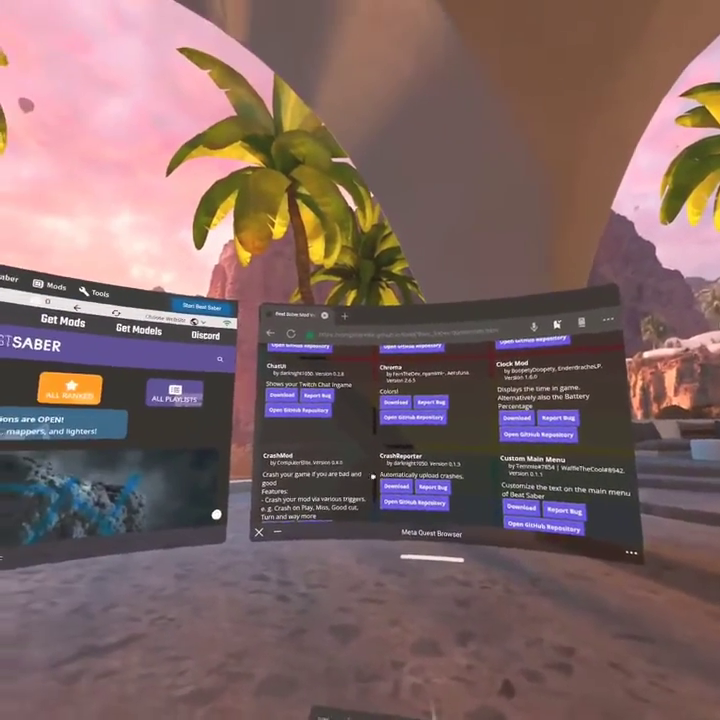
{"action": "scroll", "coordinate": [372, 477], "scroll_direction": "up", "scroll_amount": 5}
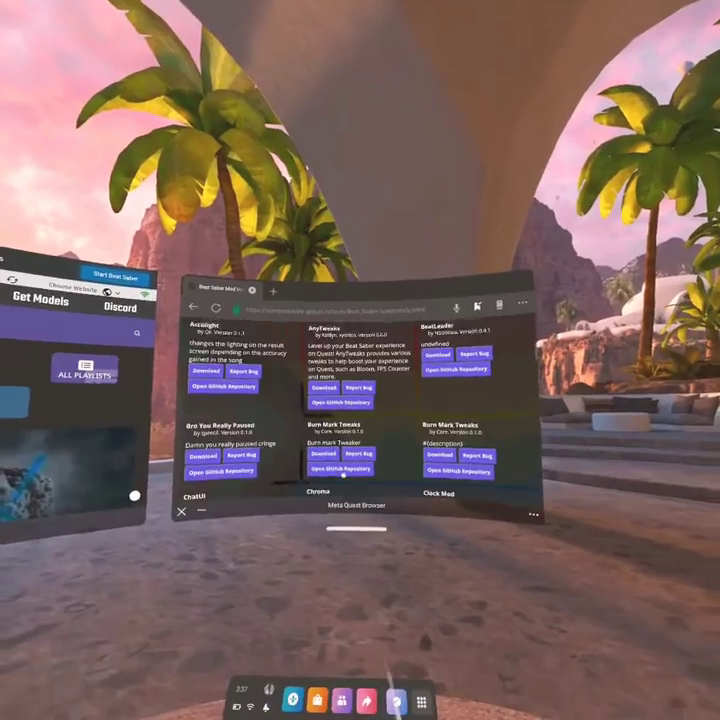
{"action": "scroll", "coordinate": [415, 395], "scroll_direction": "down", "scroll_amount": 5}
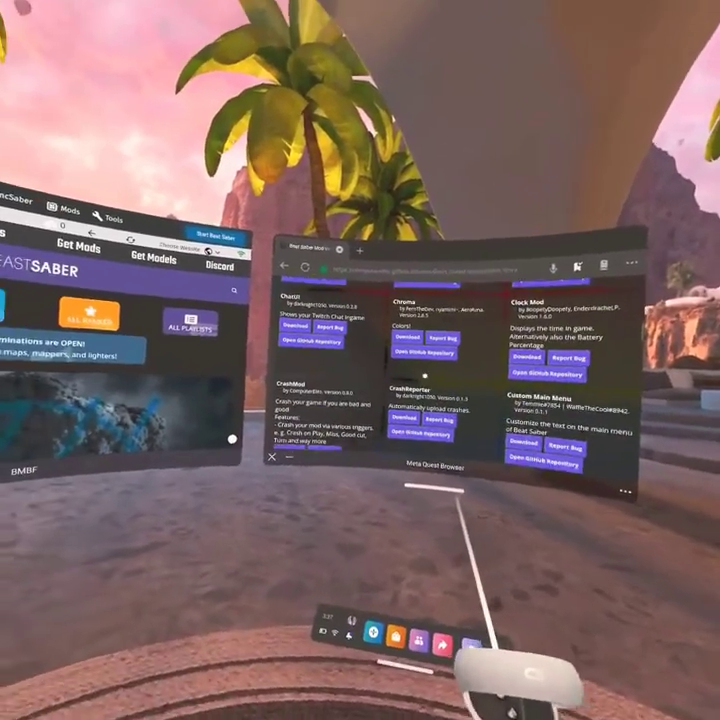
{"action": "scroll", "coordinate": [453, 383], "scroll_direction": "down", "scroll_amount": 3}
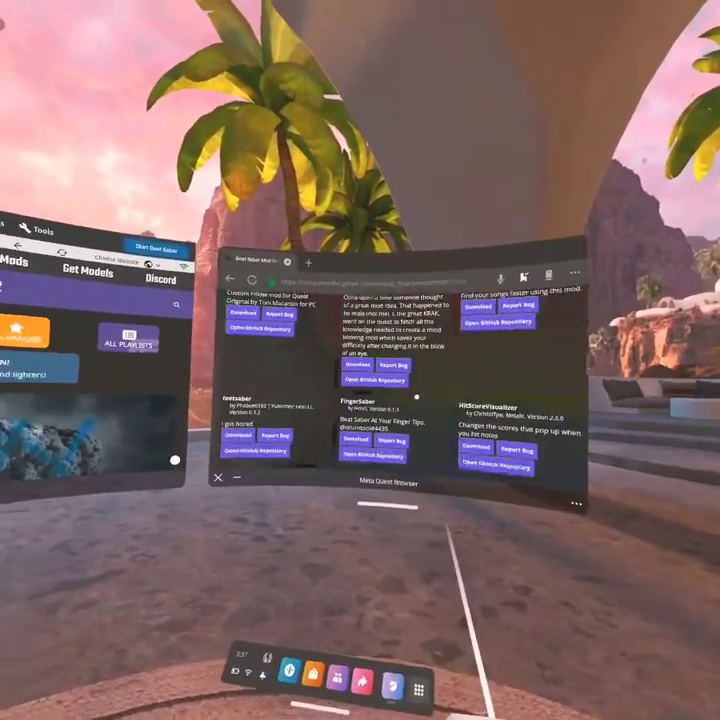
{"action": "scroll", "coordinate": [417, 397], "scroll_direction": "down", "scroll_amount": 4}
{"action": "scroll", "coordinate": [386, 408], "scroll_direction": "up", "scroll_amount": 1}
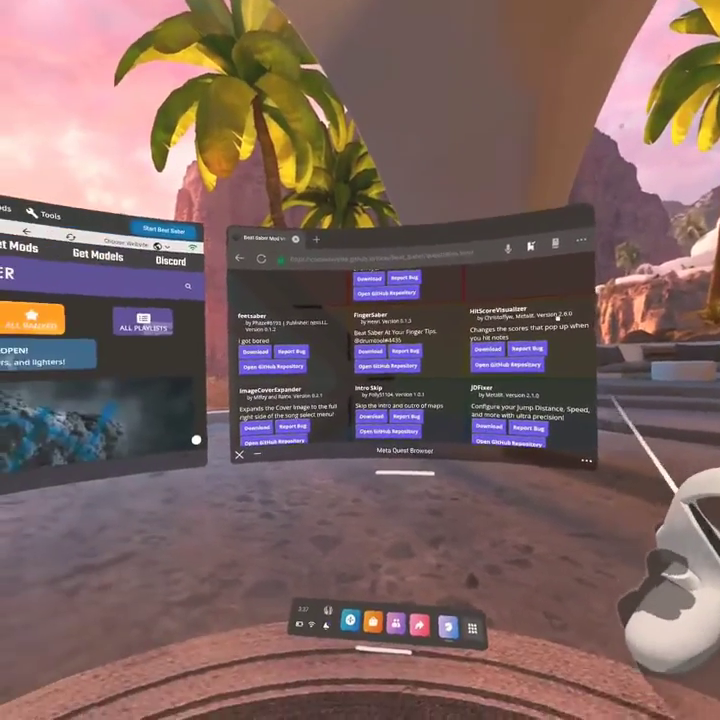
{"action": "scroll", "coordinate": [510, 498], "scroll_direction": "down", "scroll_amount": 3}
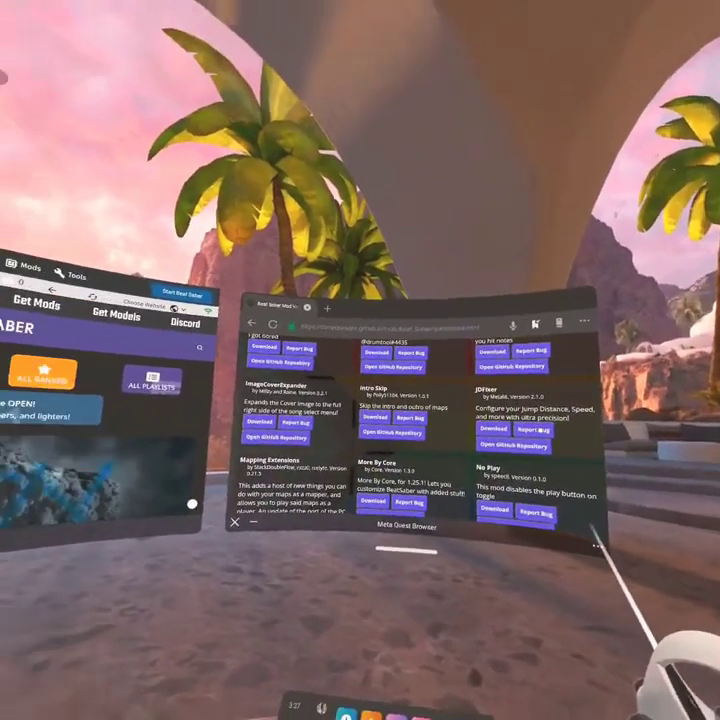
{"action": "scroll", "coordinate": [410, 383], "scroll_direction": "down", "scroll_amount": 3}
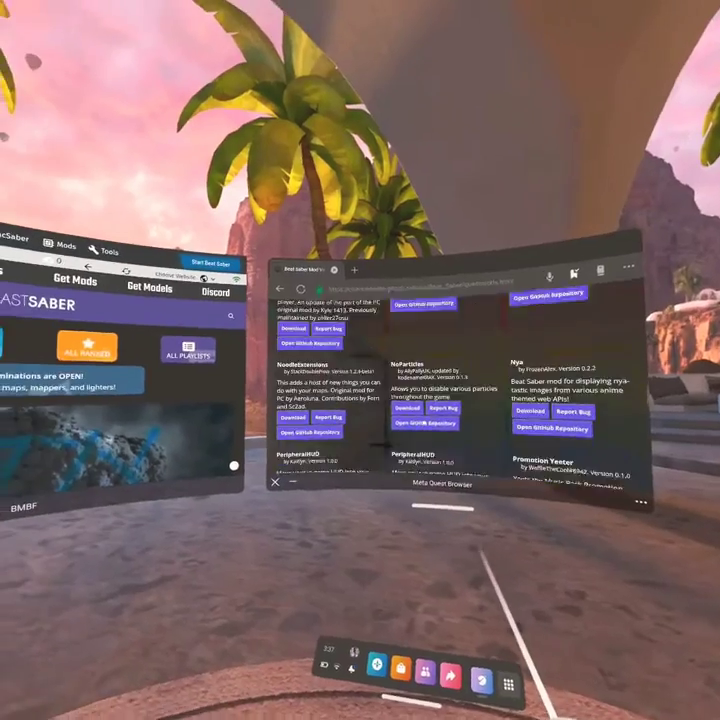
{"action": "scroll", "coordinate": [418, 423], "scroll_direction": "down", "scroll_amount": 2}
{"action": "scroll", "coordinate": [352, 413], "scroll_direction": "up", "scroll_amount": 3}
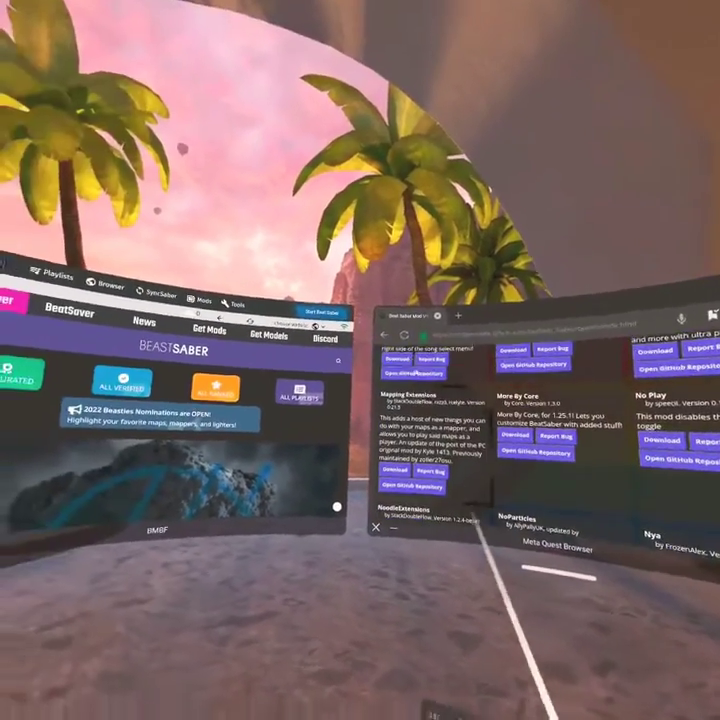
{"action": "scroll", "coordinate": [300, 418], "scroll_direction": "down", "scroll_amount": 2}
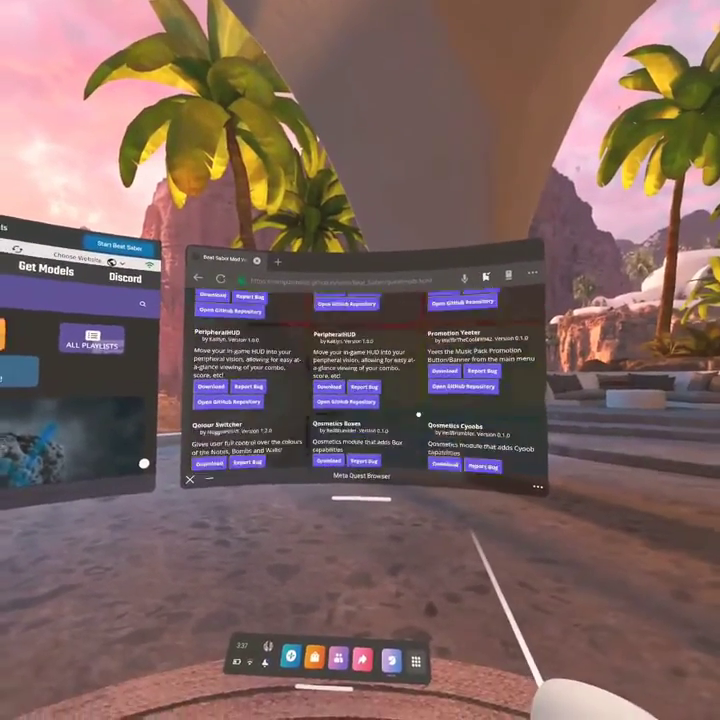
{"action": "scroll", "coordinate": [418, 413], "scroll_direction": "down", "scroll_amount": 2}
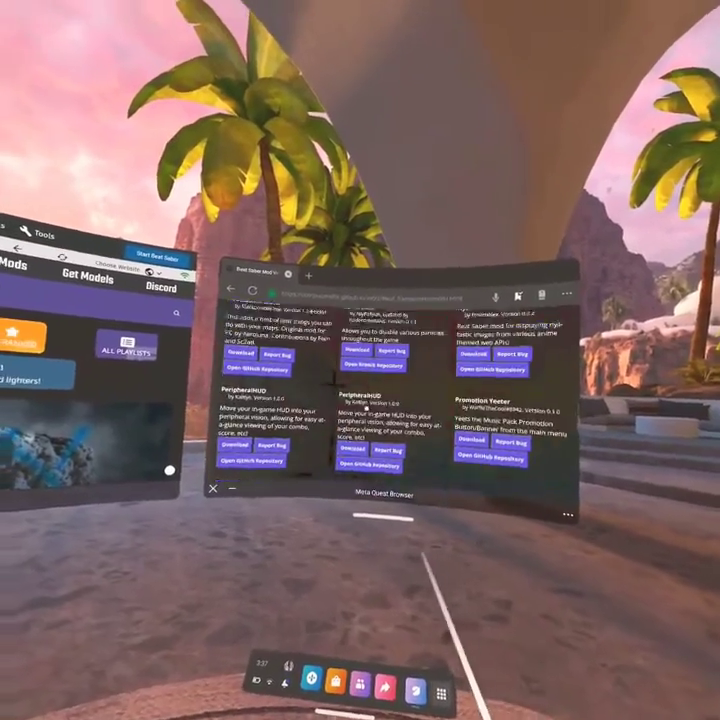
{"action": "scroll", "coordinate": [400, 400], "scroll_direction": "up", "scroll_amount": 3}
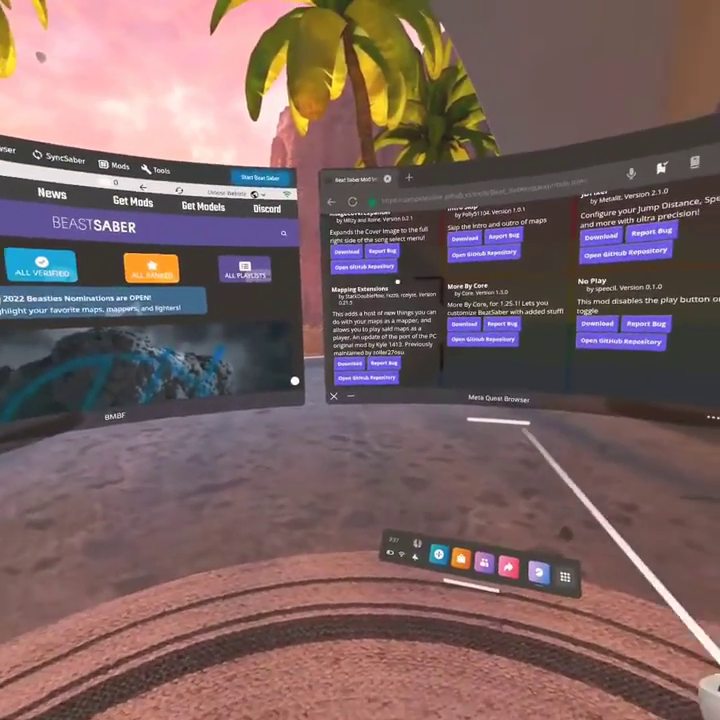
{"action": "scroll", "coordinate": [460, 350], "scroll_direction": "down", "scroll_amount": 3}
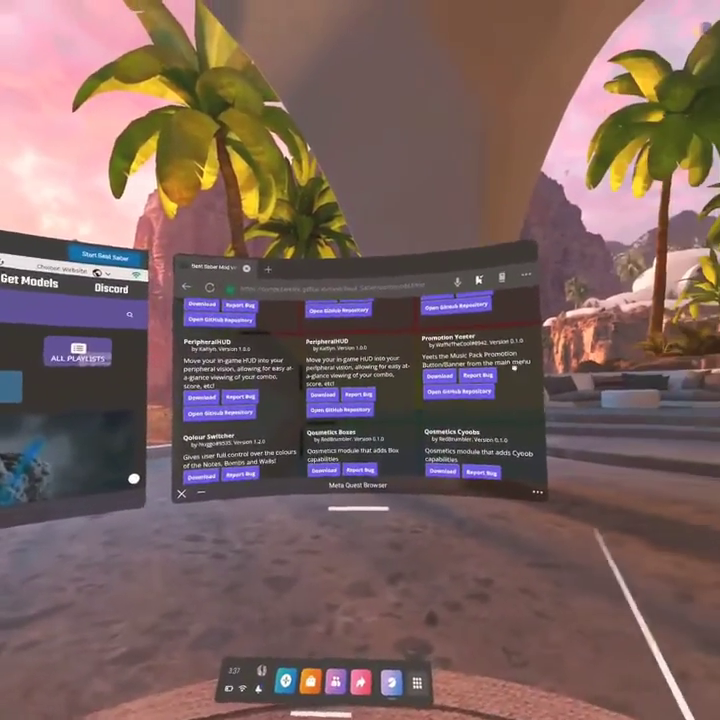
{"action": "scroll", "coordinate": [420, 370], "scroll_direction": "up", "scroll_amount": 4}
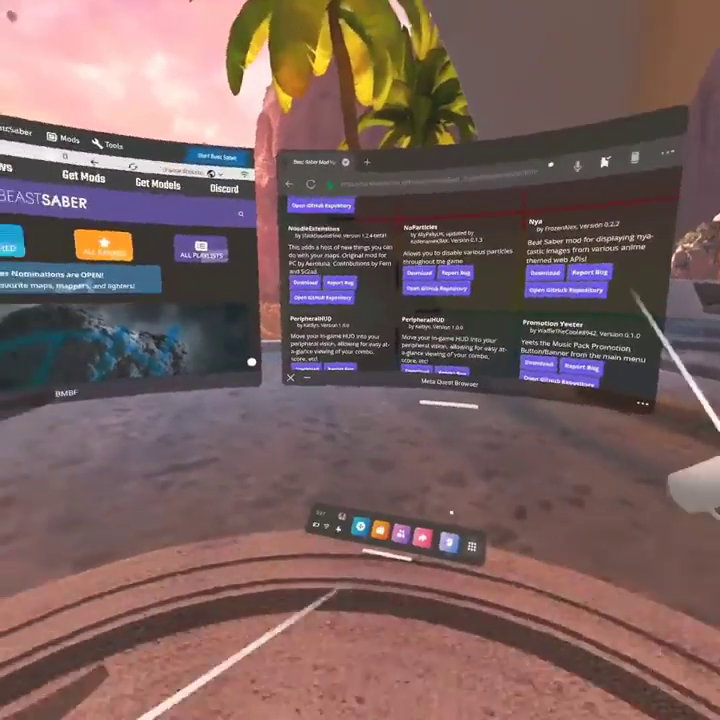
{"action": "scroll", "coordinate": [401, 354], "scroll_direction": "down", "scroll_amount": 3}
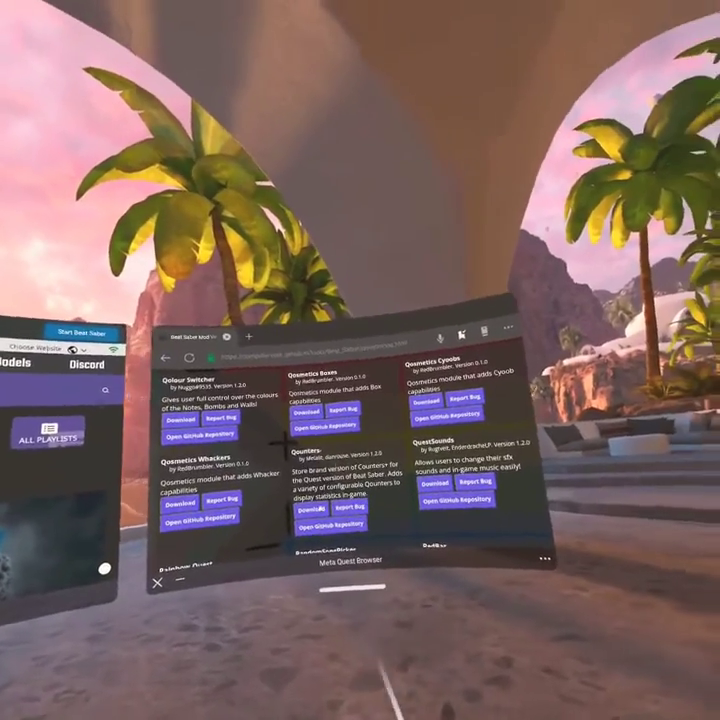
{"action": "scroll", "coordinate": [461, 420], "scroll_direction": "down", "scroll_amount": 3}
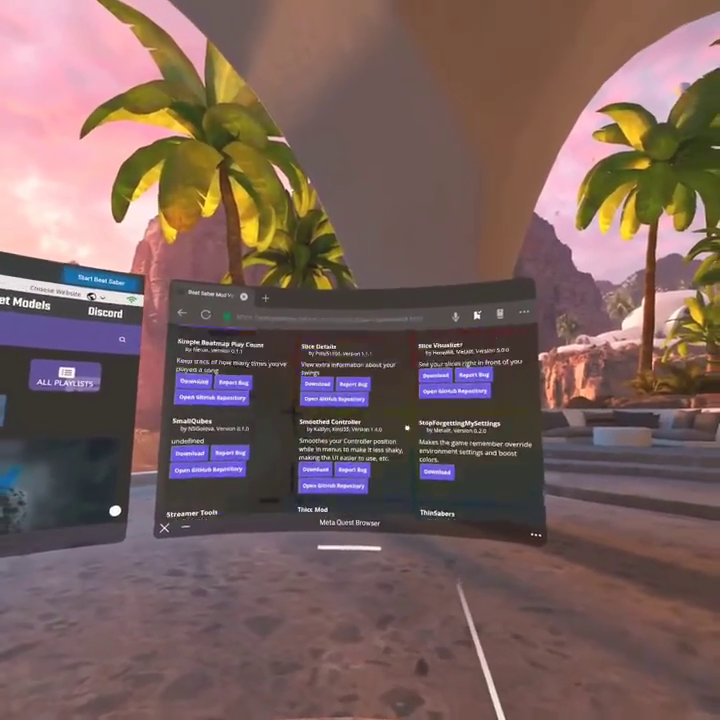
{"action": "scroll", "coordinate": [407, 426], "scroll_direction": "up", "scroll_amount": 2}
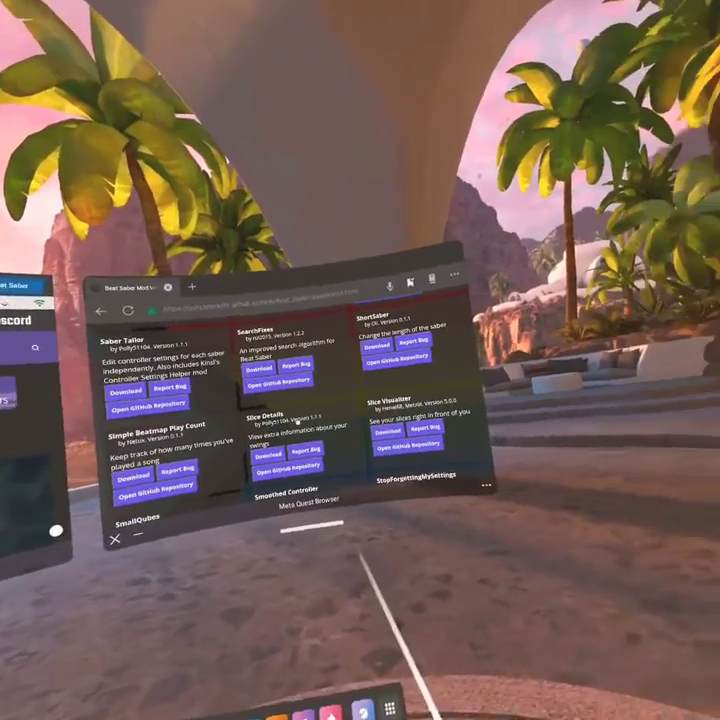
{"action": "scroll", "coordinate": [406, 487], "scroll_direction": "down", "scroll_amount": 1}
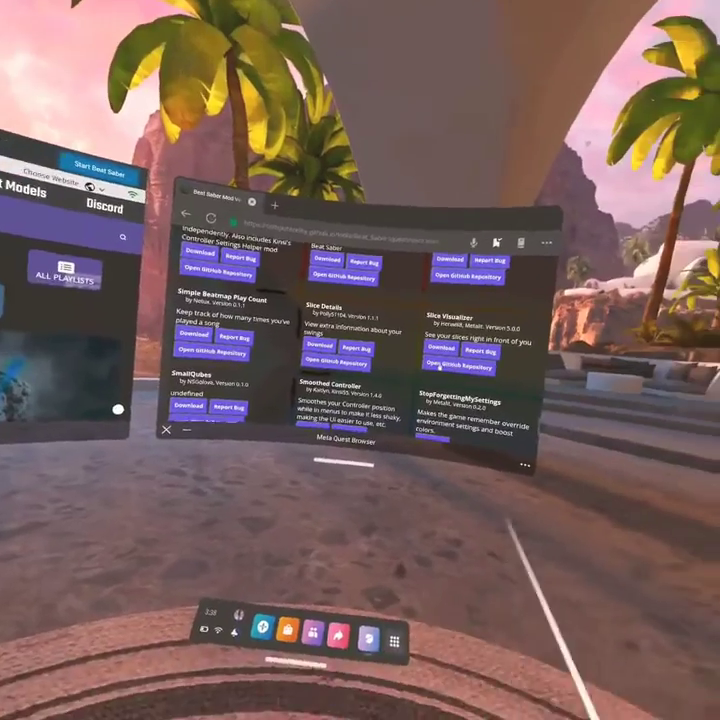
{"action": "scroll", "coordinate": [411, 443], "scroll_direction": "down", "scroll_amount": 3}
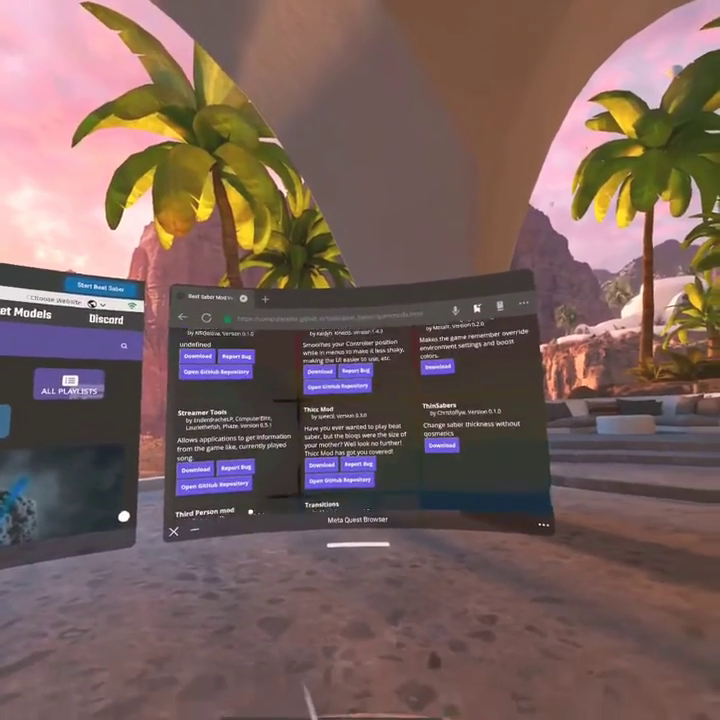
{"action": "scroll", "coordinate": [285, 405], "scroll_direction": "up", "scroll_amount": 1}
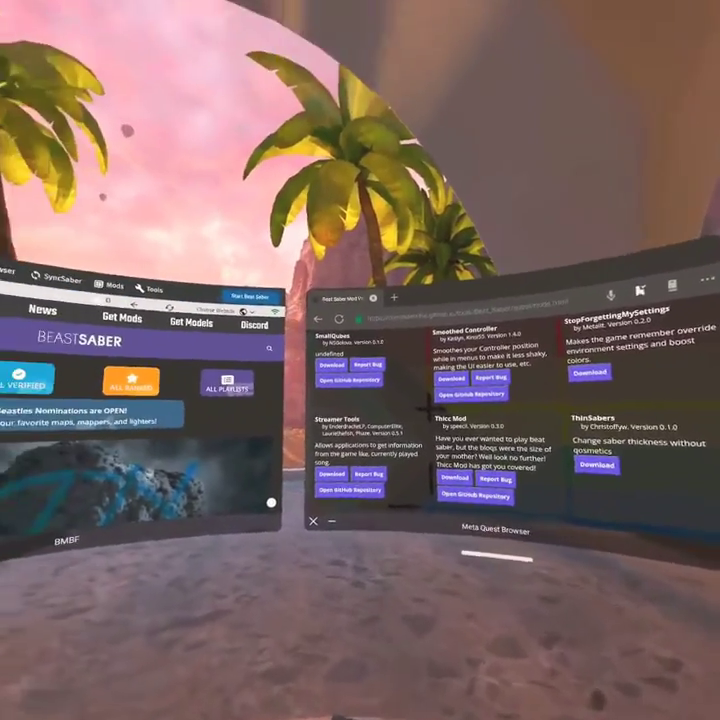
{"action": "scroll", "coordinate": [475, 405], "scroll_direction": "up", "scroll_amount": 2}
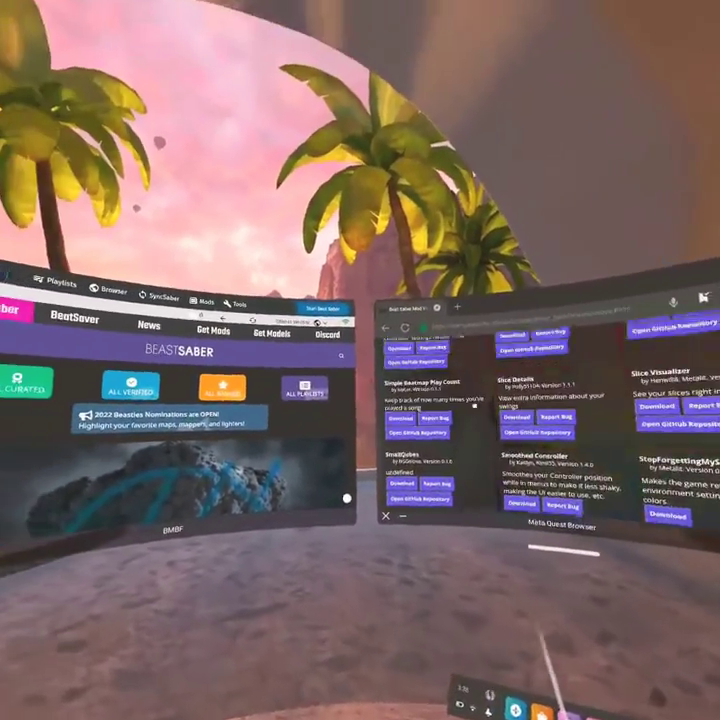
{"action": "scroll", "coordinate": [475, 405], "scroll_direction": "up", "scroll_amount": 5}
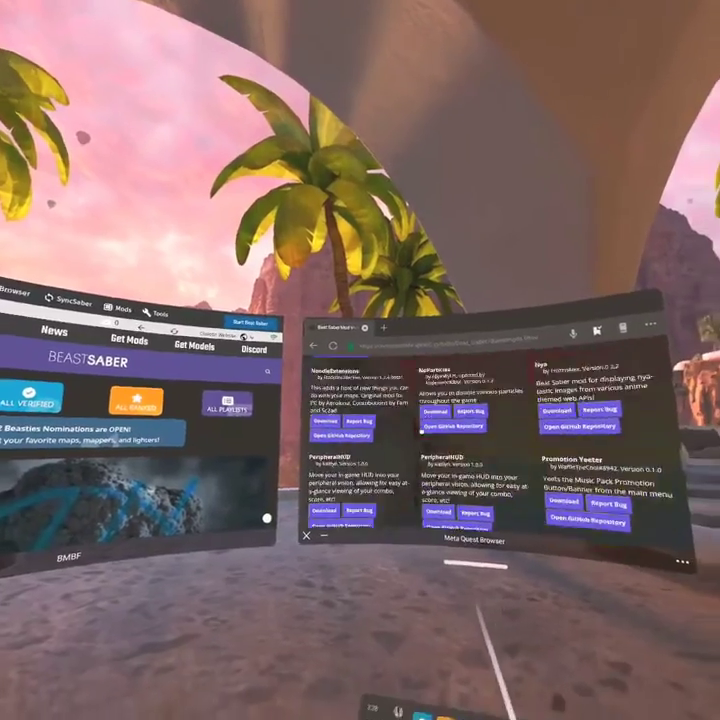
{"action": "scroll", "coordinate": [421, 432], "scroll_direction": "up", "scroll_amount": 10}
{"action": "scroll", "coordinate": [366, 362], "scroll_direction": "up", "scroll_amount": 5}
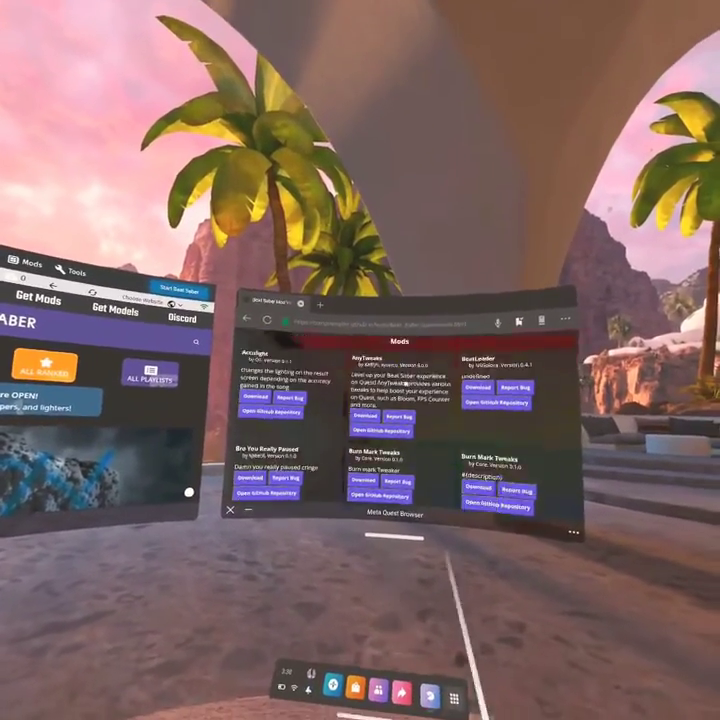
{"action": "scroll", "coordinate": [345, 395], "scroll_direction": "up", "scroll_amount": 2}
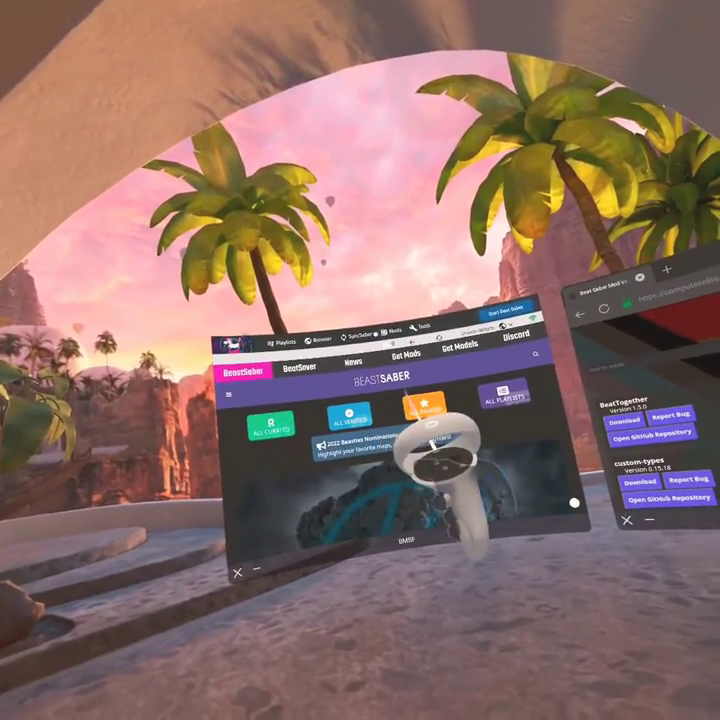
Switch BMBF to its Tools page and open a blank New Tab in Meta Quest Browser.
{"action": "left_click", "coordinate": [422, 327]}
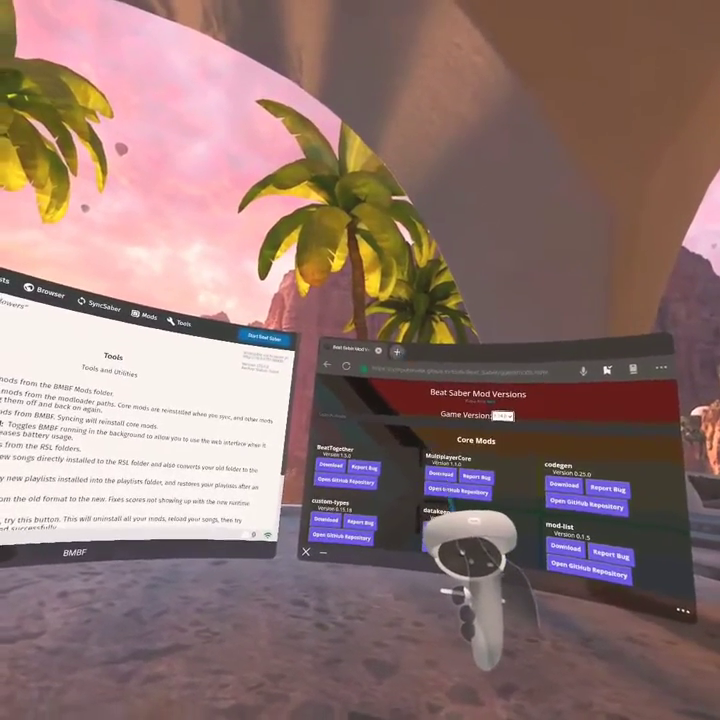
{"action": "left_click", "coordinate": [390, 357]}
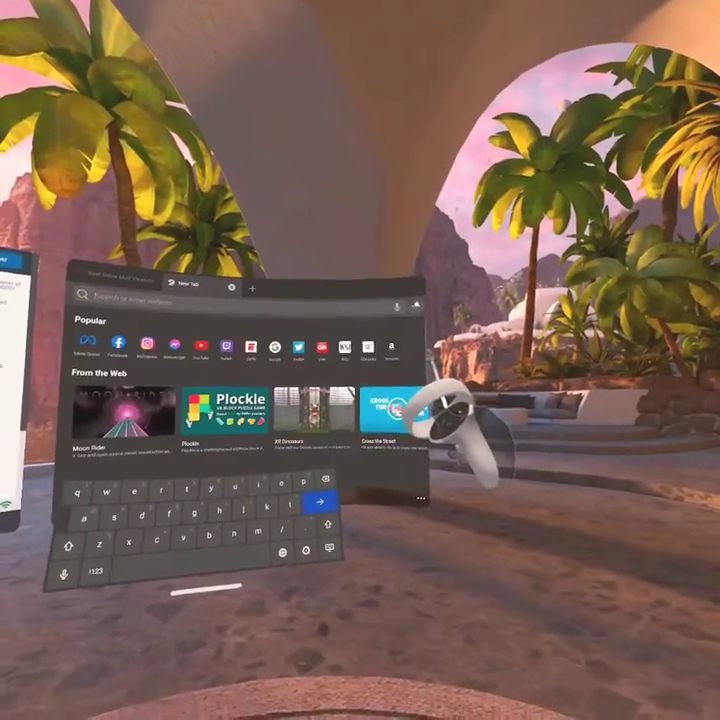
{"action": "left_click", "coordinate": [420, 497]}
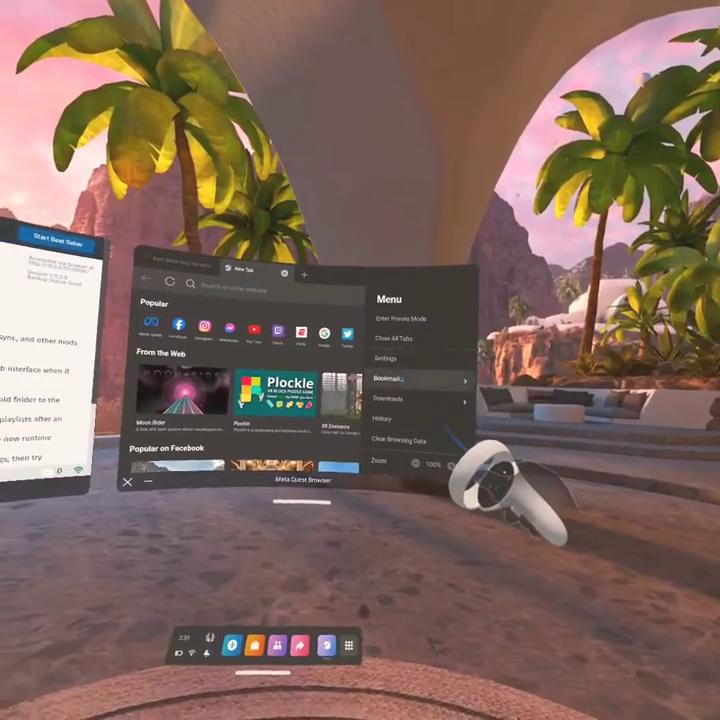
Load the BMBF bookmark and set the upload file source to Downloads instead of Media.
{"action": "left_click", "coordinate": [400, 380]}
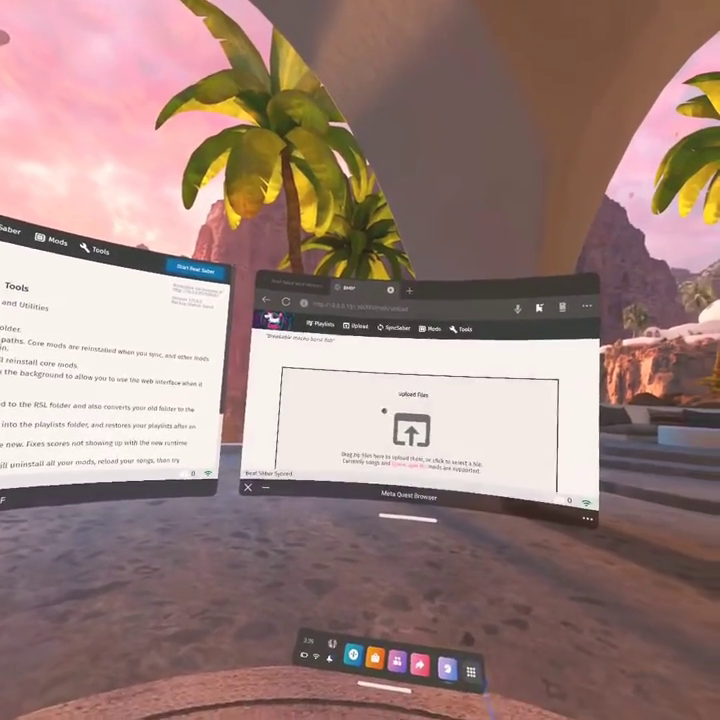
{"action": "left_click", "coordinate": [384, 410]}
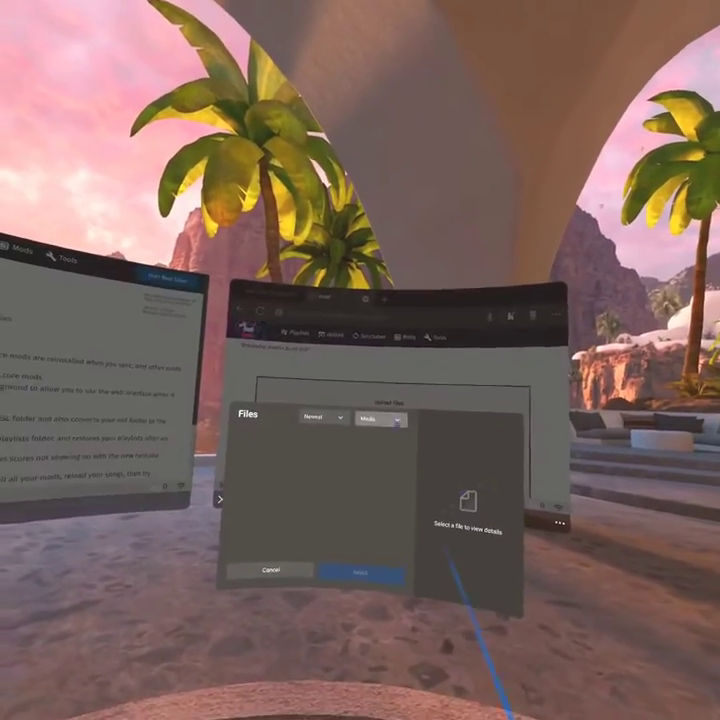
{"action": "left_click", "coordinate": [380, 419]}
{"action": "left_click", "coordinate": [383, 470]}
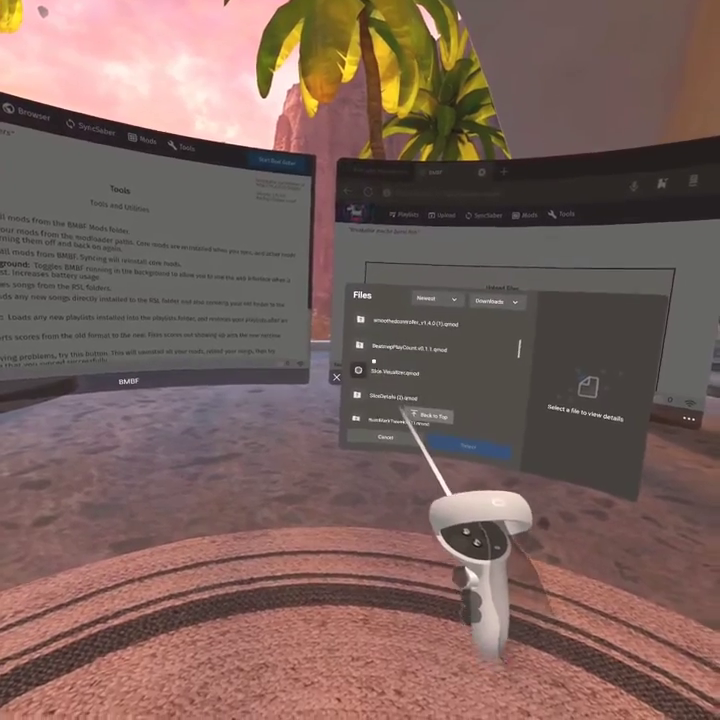
Scroll through the downloaded .qmod files, then close the chooser without uploading anything.
{"action": "scroll", "coordinate": [408, 405], "scroll_direction": "down", "scroll_amount": 1}
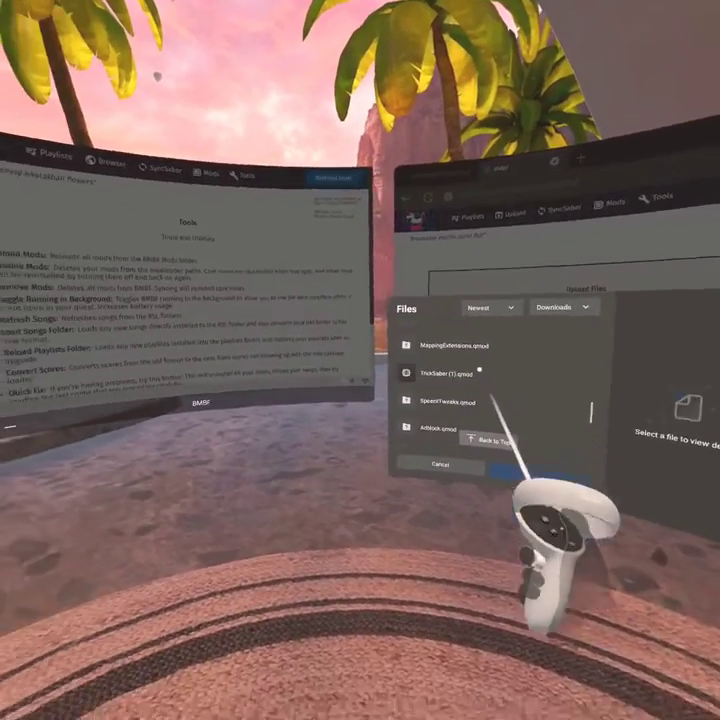
{"action": "scroll", "coordinate": [474, 370], "scroll_direction": "down", "scroll_amount": 5}
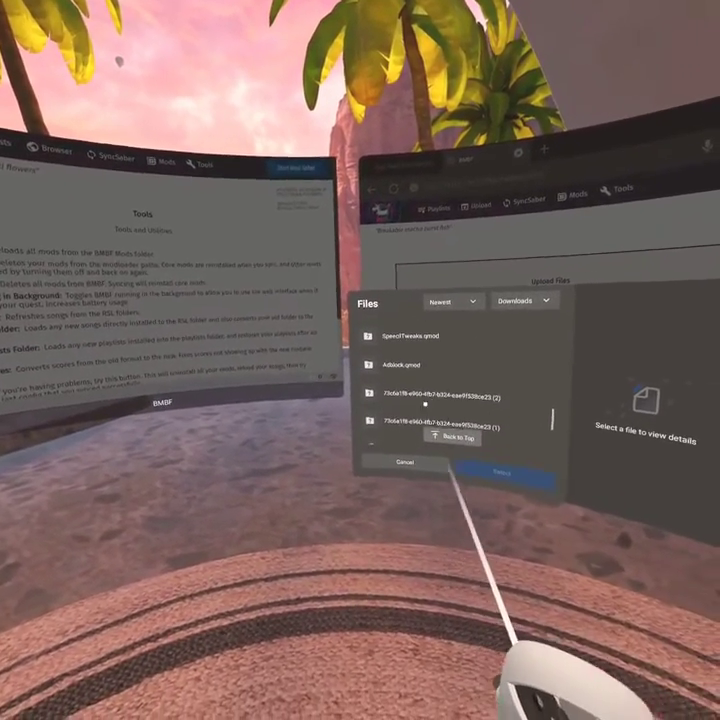
{"action": "scroll", "coordinate": [441, 420], "scroll_direction": "down", "scroll_amount": 10}
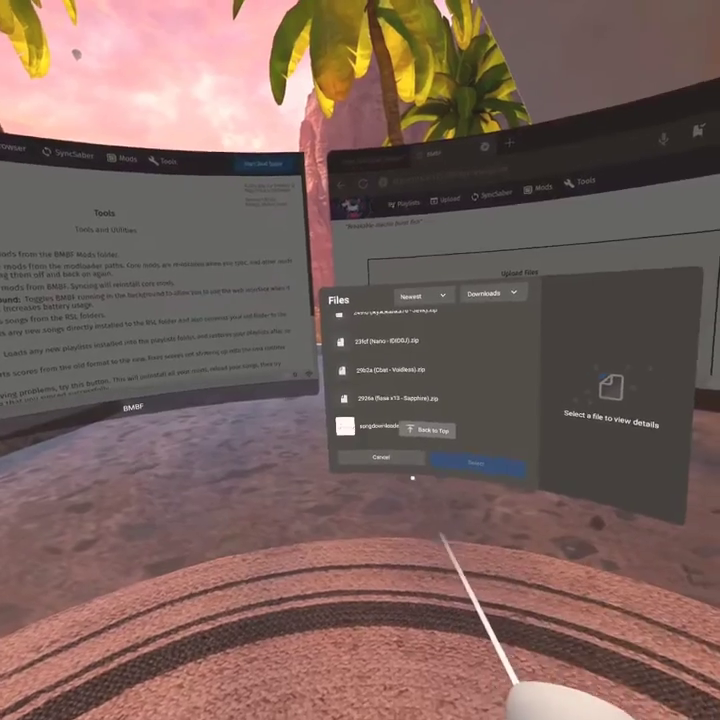
{"action": "left_click", "coordinate": [390, 466]}
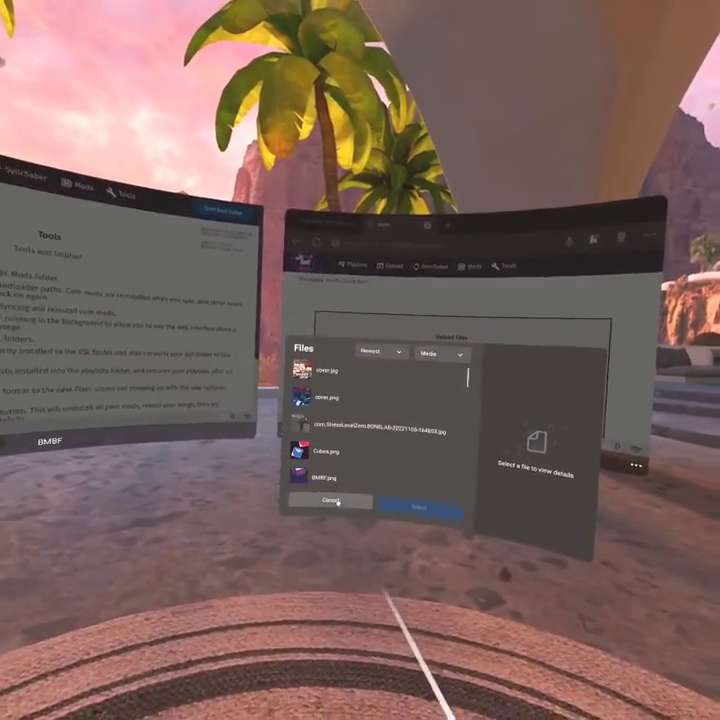
{"action": "left_click", "coordinate": [337, 500]}
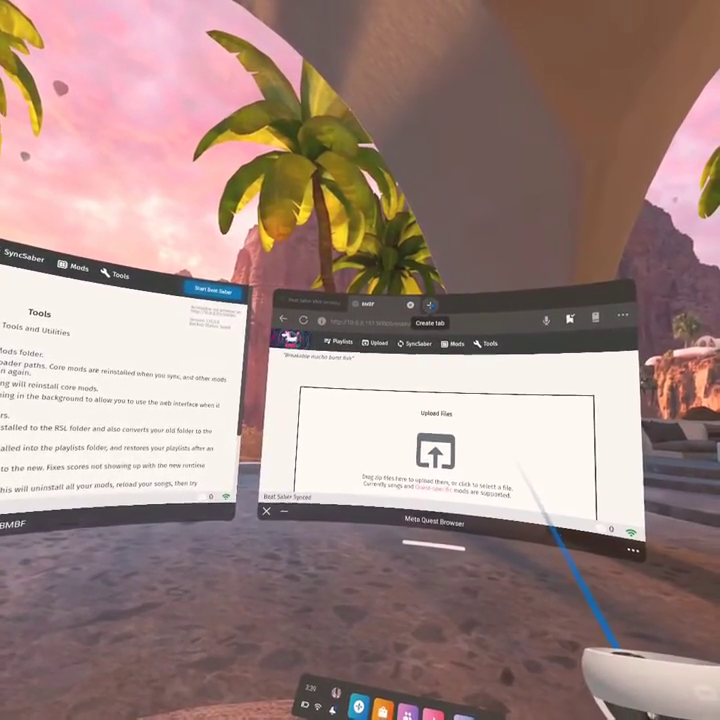
Open a third browser tab showing the New Tab page of popular sites.
{"action": "left_click", "coordinate": [424, 294]}
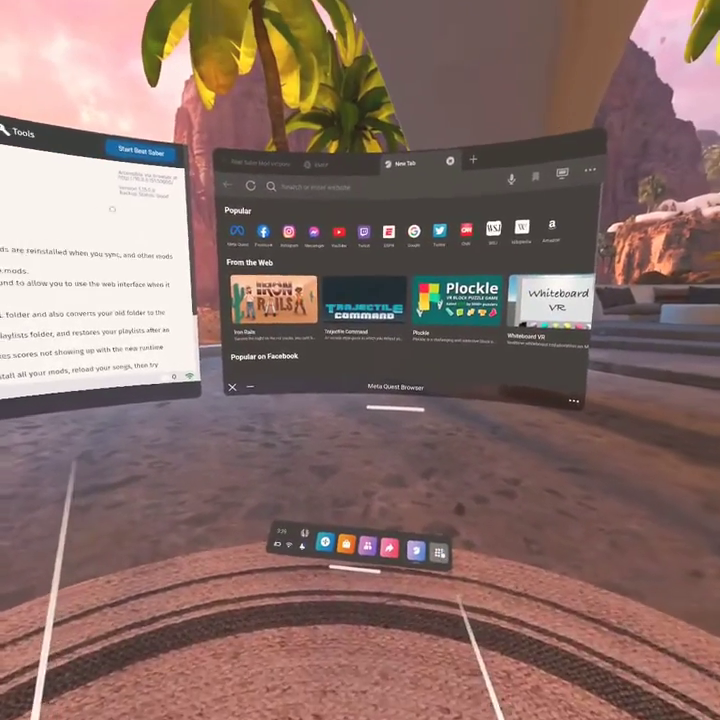
Start Beat Saber from the App Library with Update Later, reaching the menu with 277 songs loaded.
{"action": "left_click", "coordinate": [497, 601]}
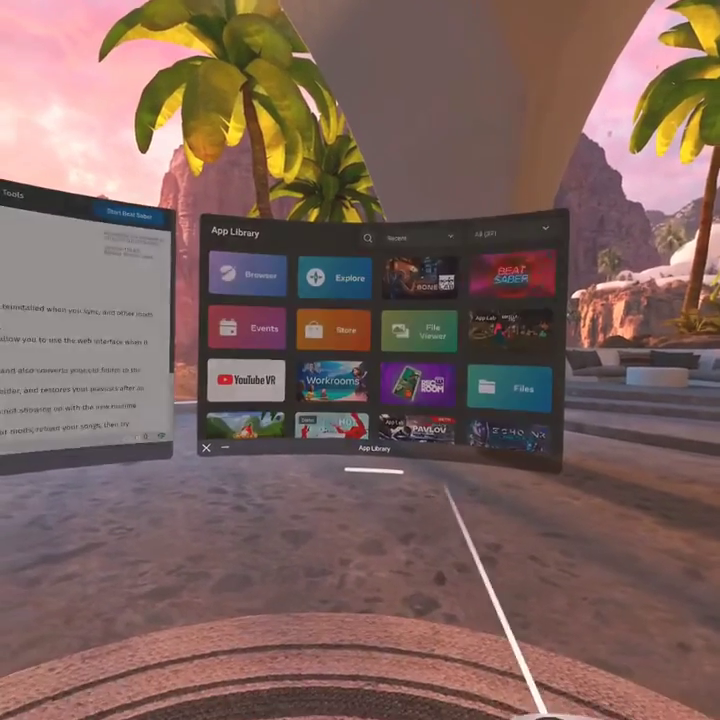
{"action": "left_click", "coordinate": [412, 385]}
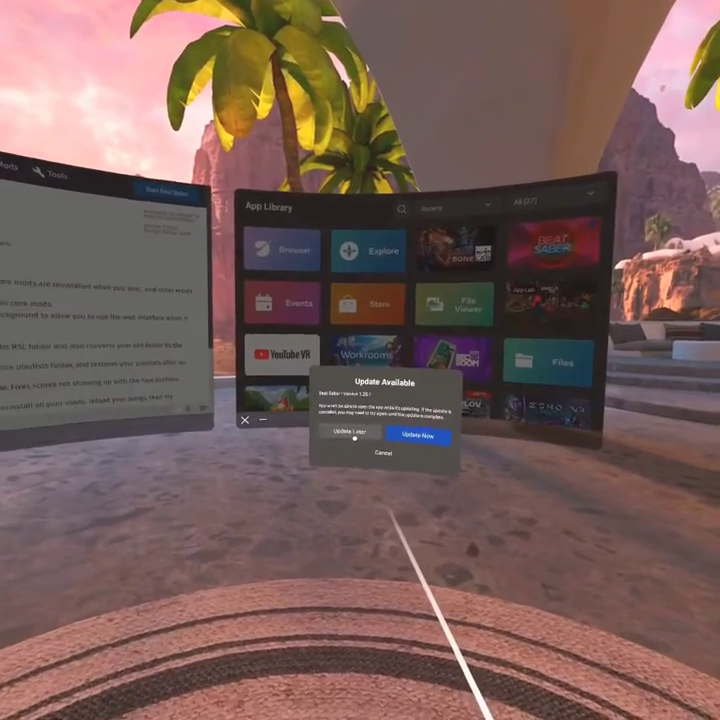
{"action": "left_click", "coordinate": [362, 429]}
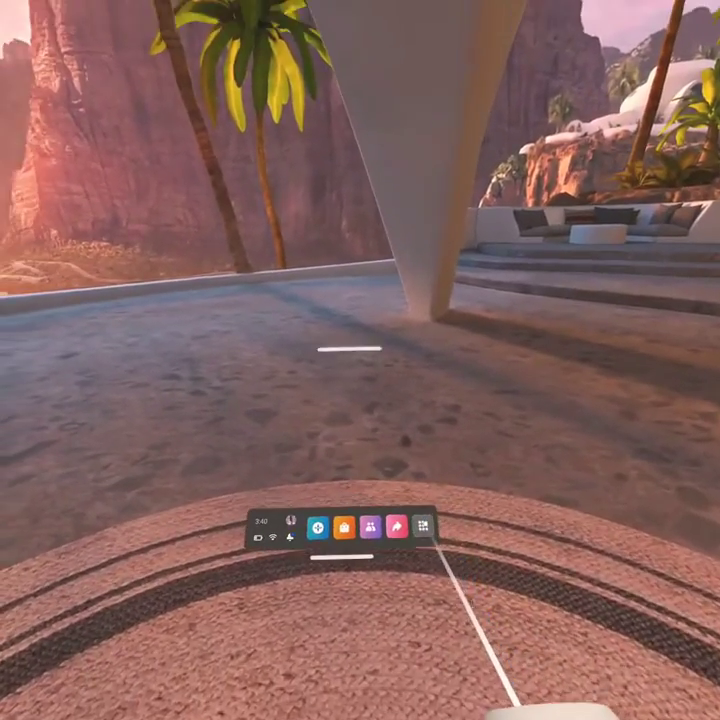
{"action": "left_click", "coordinate": [423, 526]}
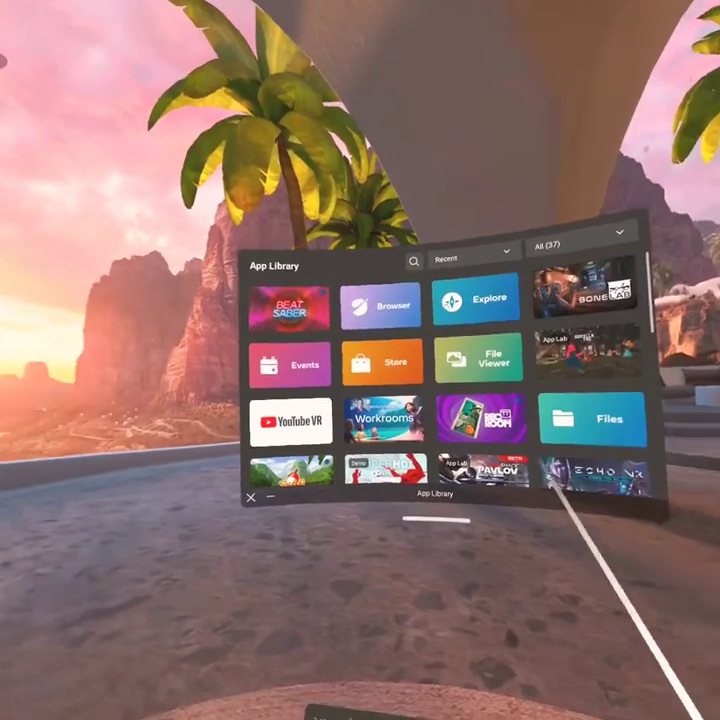
{"action": "left_click", "coordinate": [289, 308]}
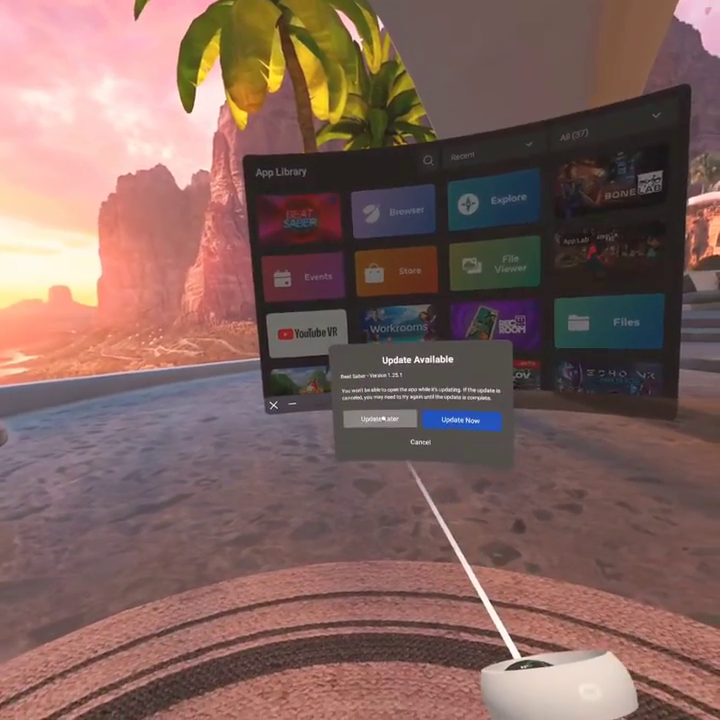
{"action": "left_click", "coordinate": [381, 418]}
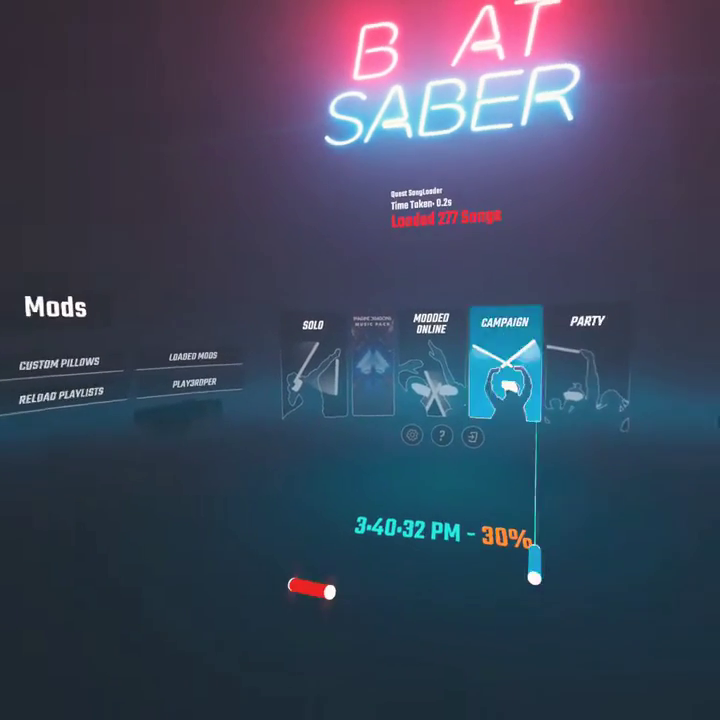
{"action": "scroll", "coordinate": [535, 448], "scroll_direction": "down", "scroll_amount": 5}
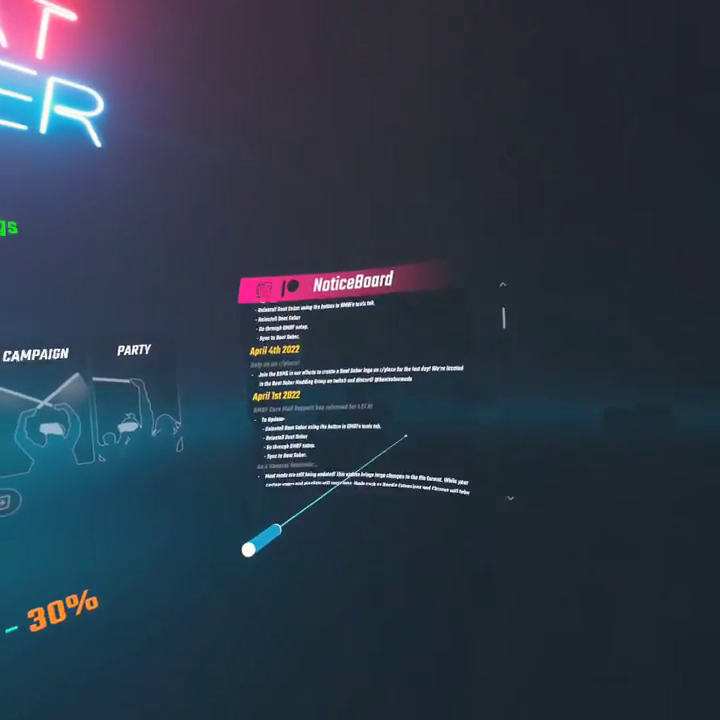
{"action": "scroll", "coordinate": [436, 406], "scroll_direction": "up", "scroll_amount": 5}
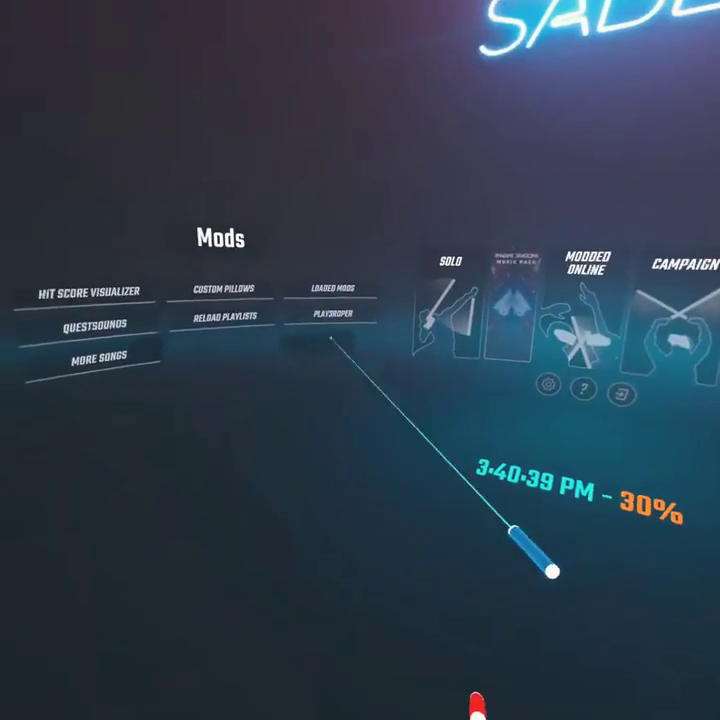
{"action": "left_click", "coordinate": [345, 277]}
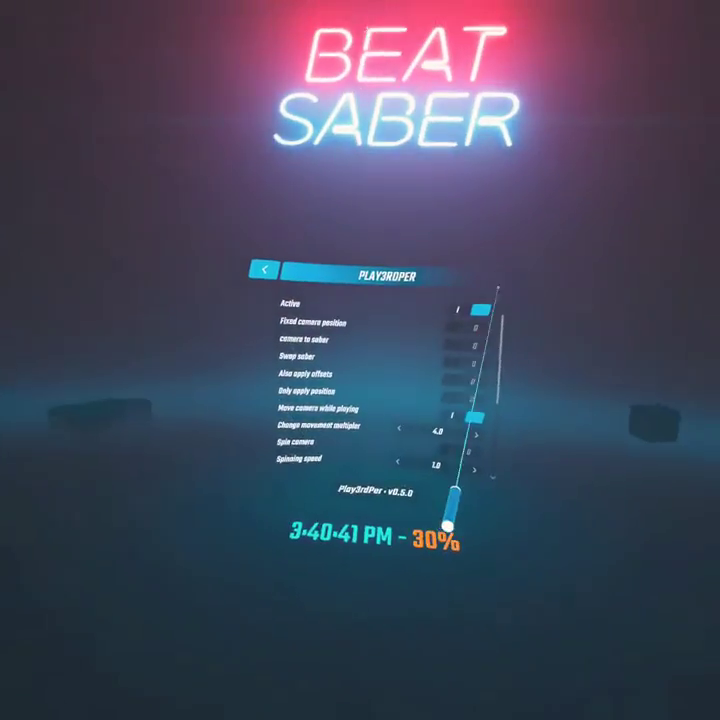
{"action": "left_click", "coordinate": [313, 286]}
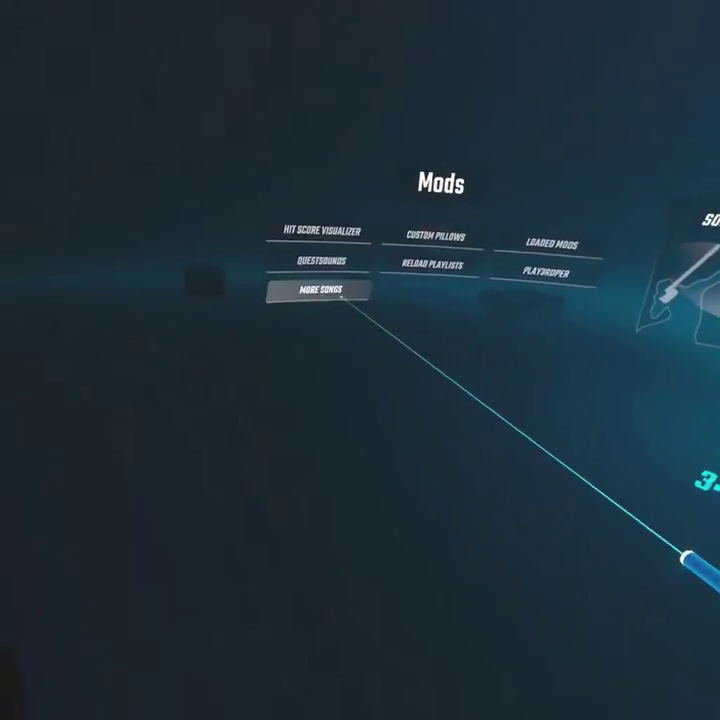
{"action": "left_click", "coordinate": [306, 265]}
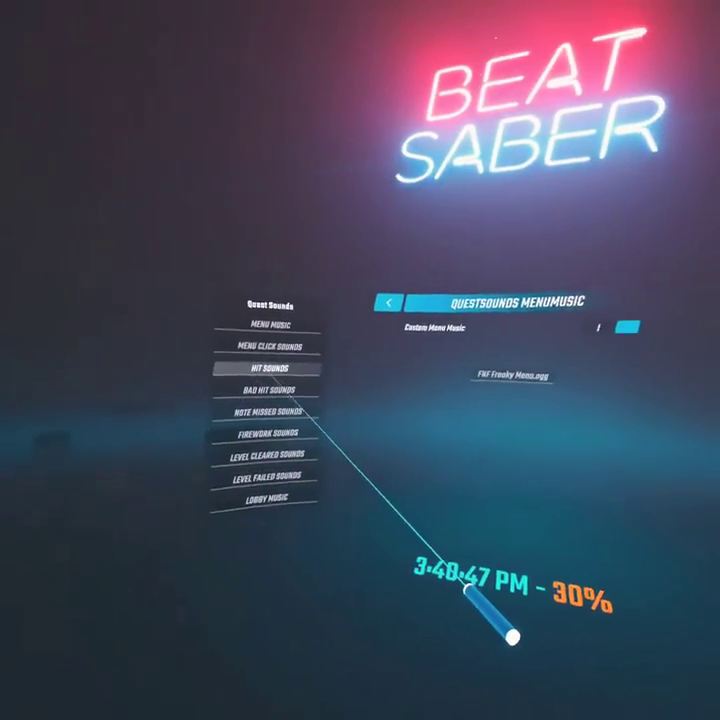
{"action": "left_click", "coordinate": [245, 375]}
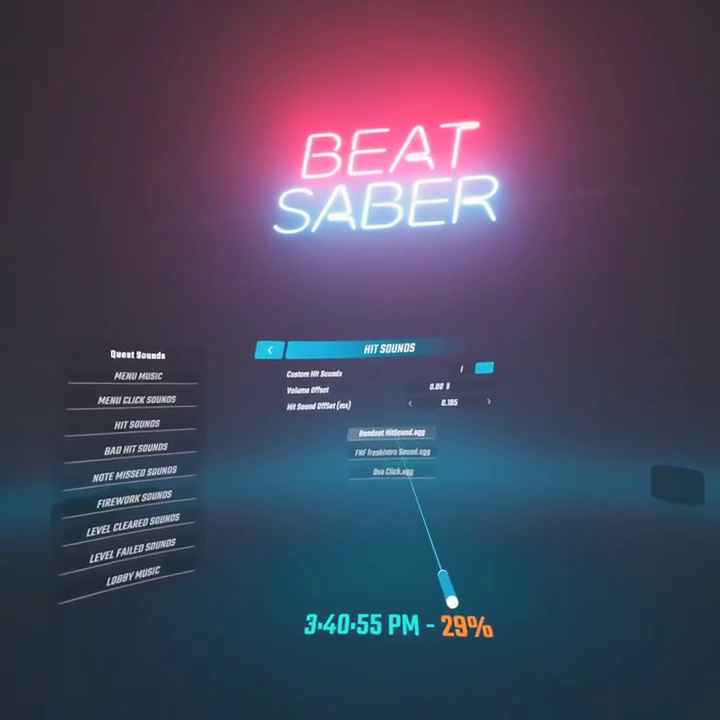
{"action": "left_click", "coordinate": [284, 338]}
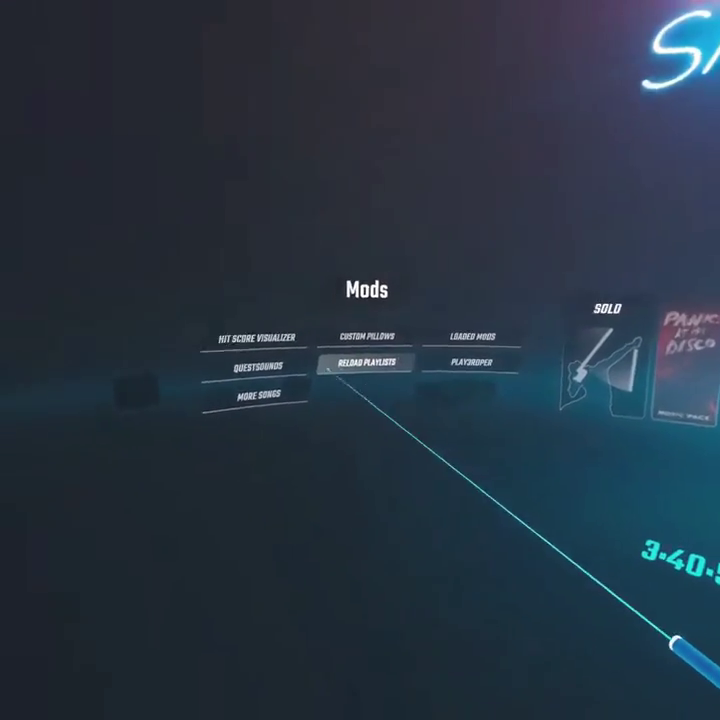
Scroll the More Songs download list, return to the main menu, and bring up the Quest system menu.
{"action": "left_click", "coordinate": [312, 378]}
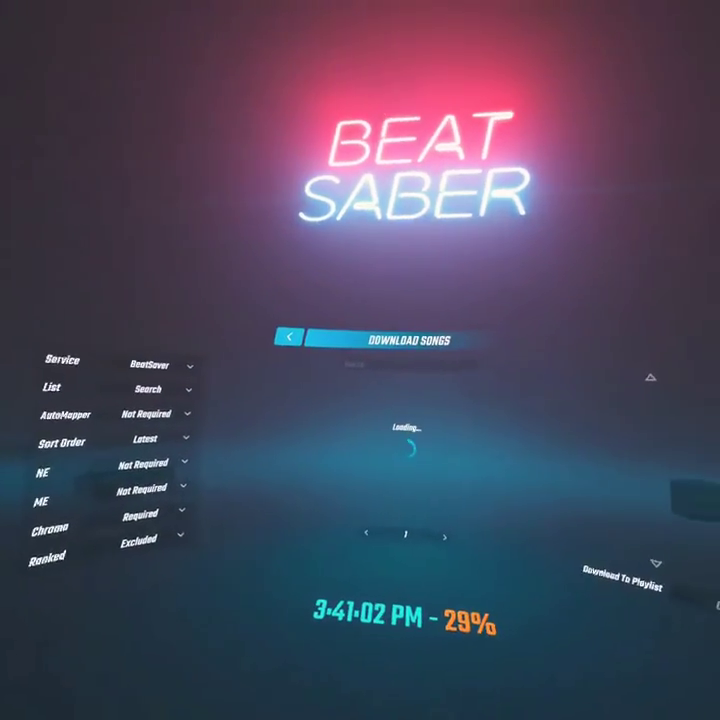
{"action": "scroll", "coordinate": [466, 497], "scroll_direction": "down", "scroll_amount": 3}
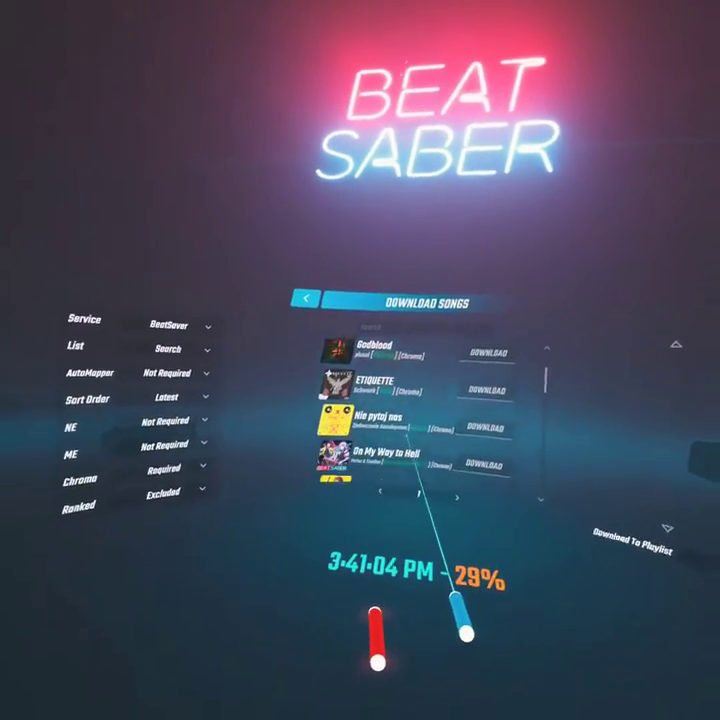
{"action": "scroll", "coordinate": [445, 465], "scroll_direction": "down", "scroll_amount": 2}
{"action": "left_click", "coordinate": [304, 295]}
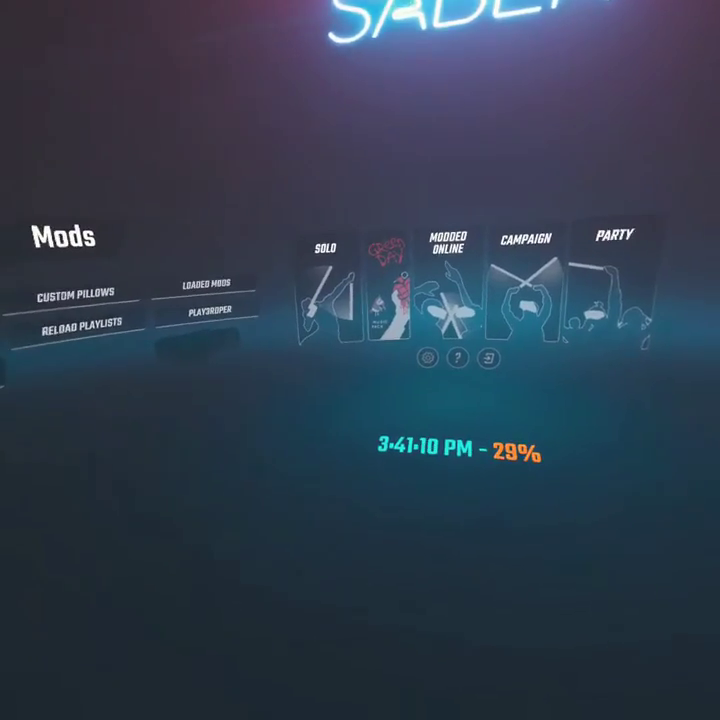
{"action": "key", "text": "super"}
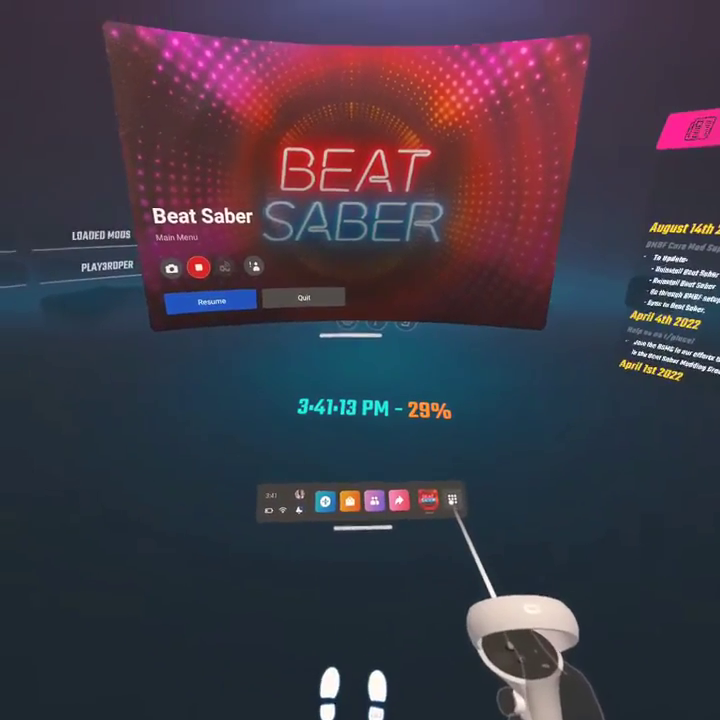
Resume, pick favourited custom song SG streal (hamster), check its custom colours, and play it.
{"action": "left_click", "coordinate": [453, 578]}
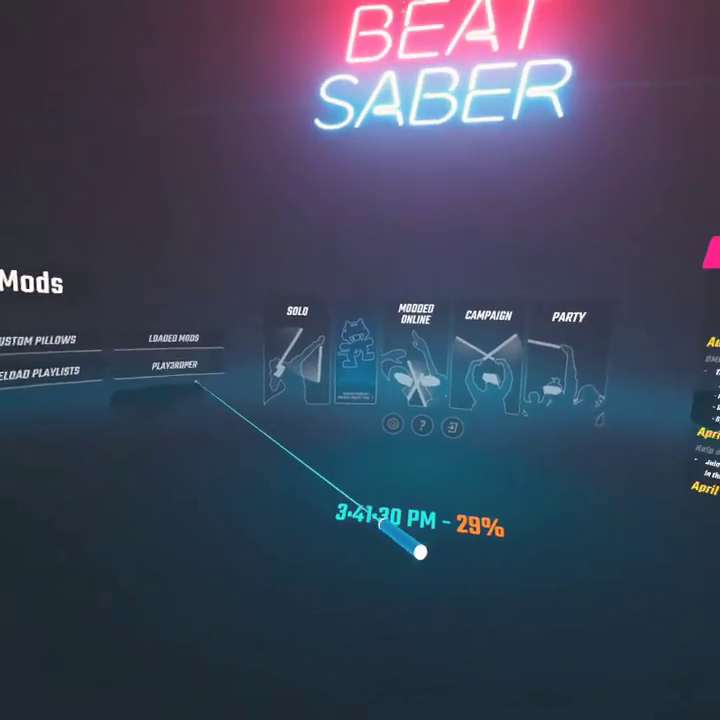
{"action": "left_click", "coordinate": [355, 365]}
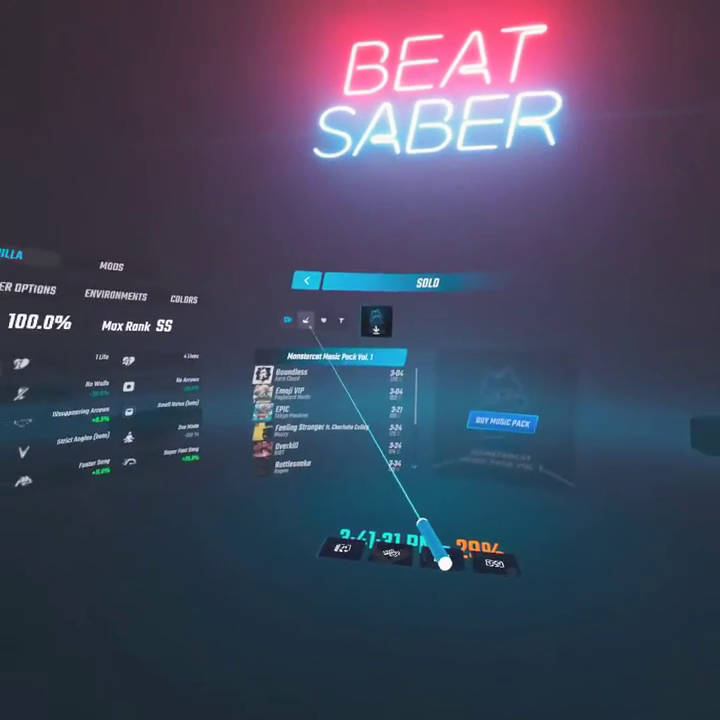
{"action": "left_click", "coordinate": [306, 320]}
{"action": "left_click", "coordinate": [323, 320]}
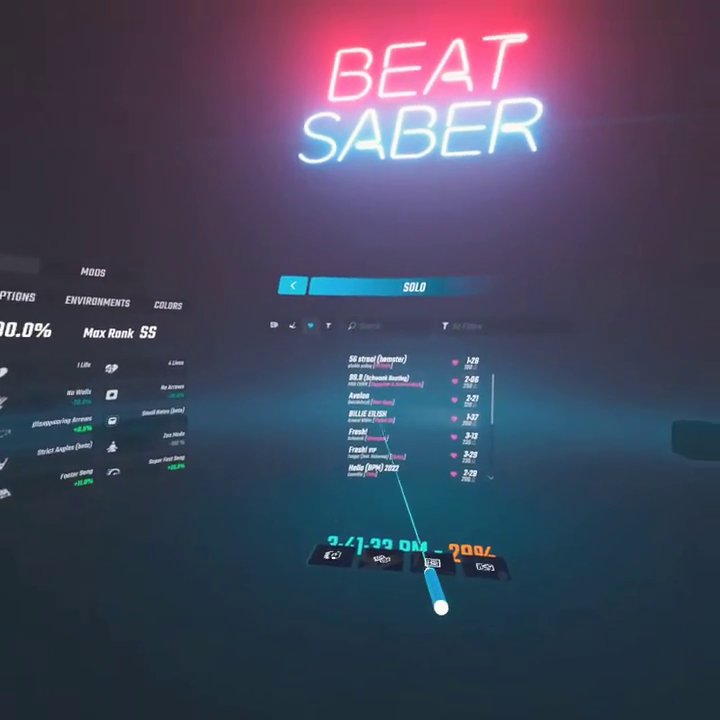
{"action": "left_click", "coordinate": [380, 360]}
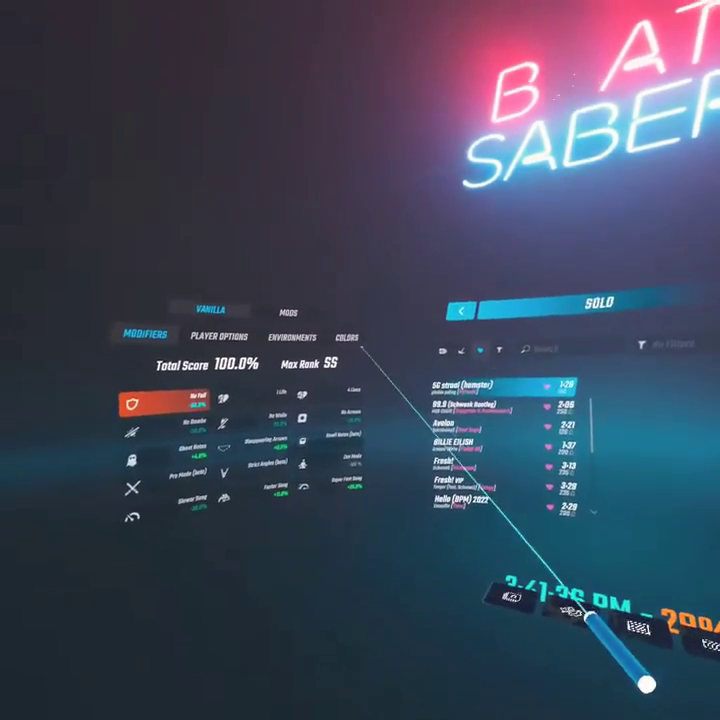
{"action": "left_click", "coordinate": [350, 338]}
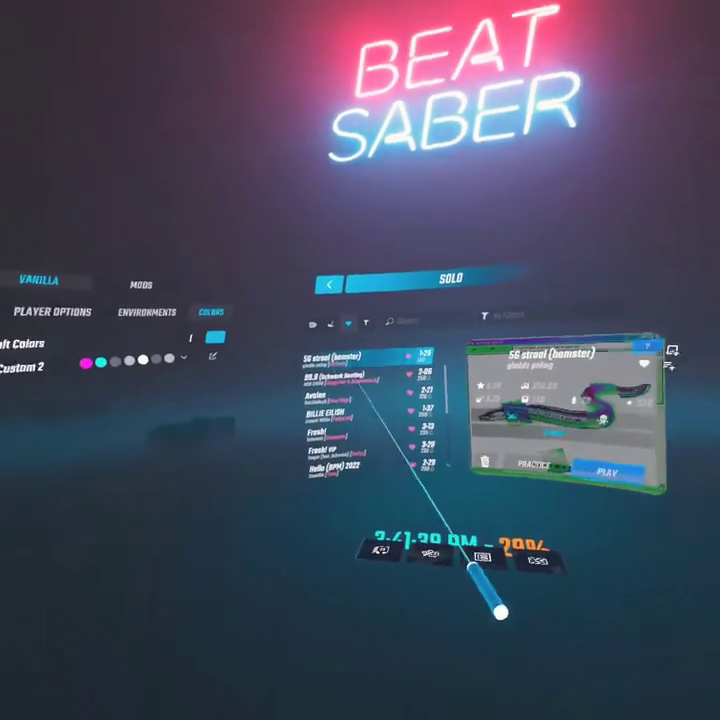
{"action": "left_click", "coordinate": [606, 470]}
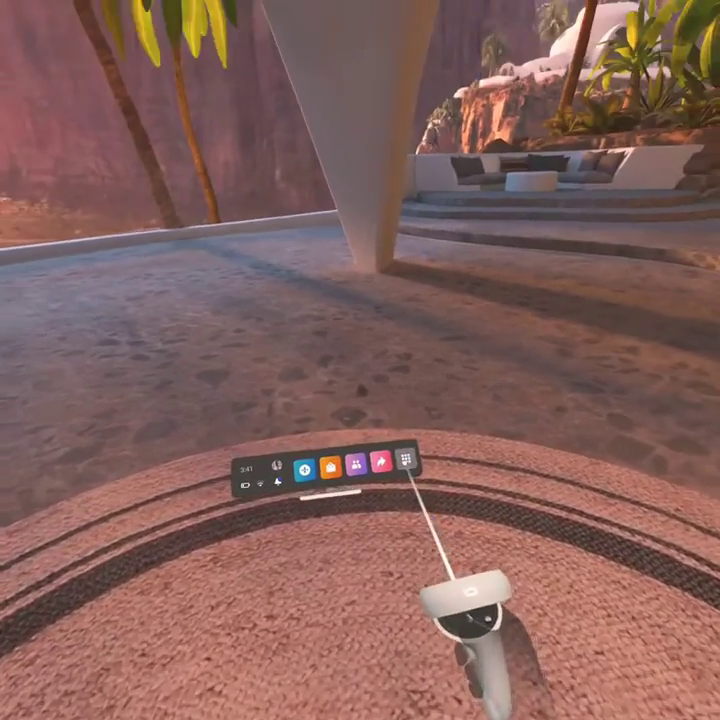
Start Beat Saber from the App Library, choosing Update Later at the update prompt.
{"action": "left_click", "coordinate": [406, 353]}
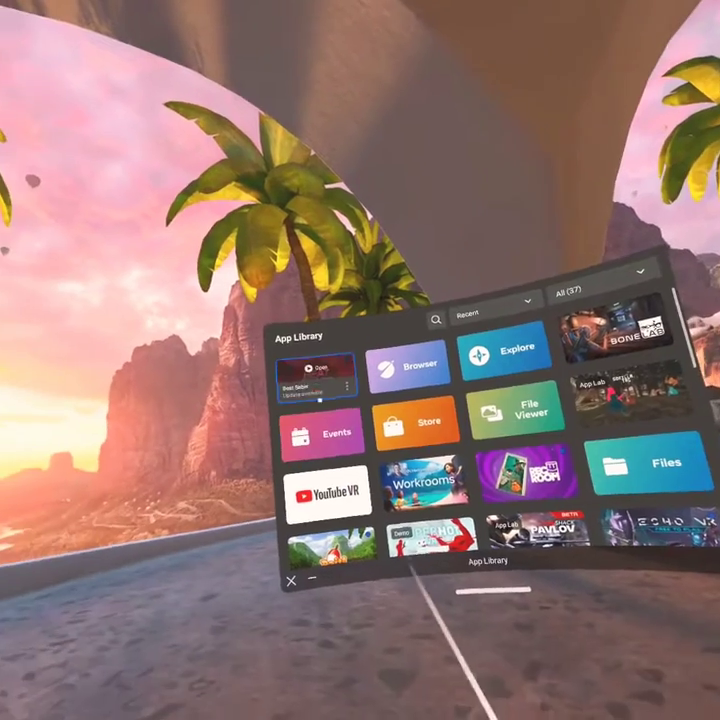
{"action": "left_click", "coordinate": [316, 385]}
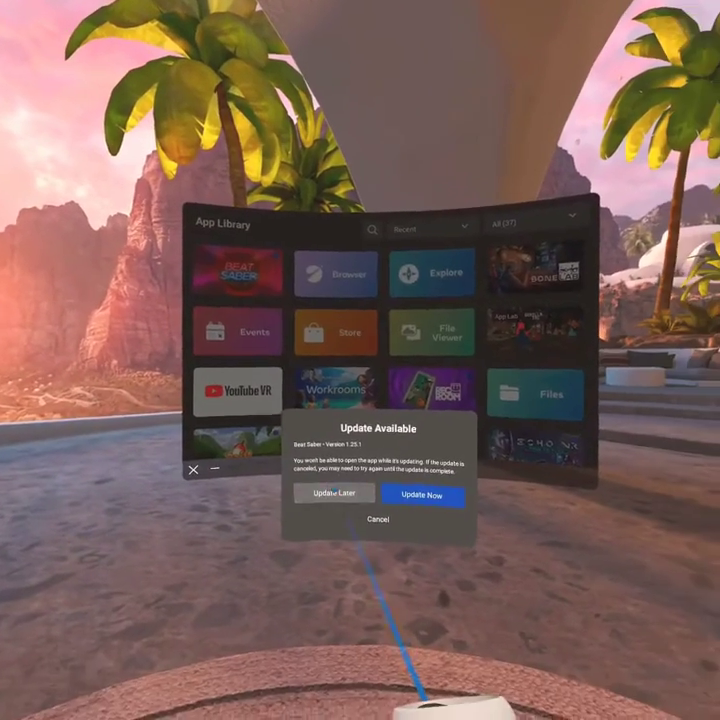
{"action": "left_click", "coordinate": [333, 492]}
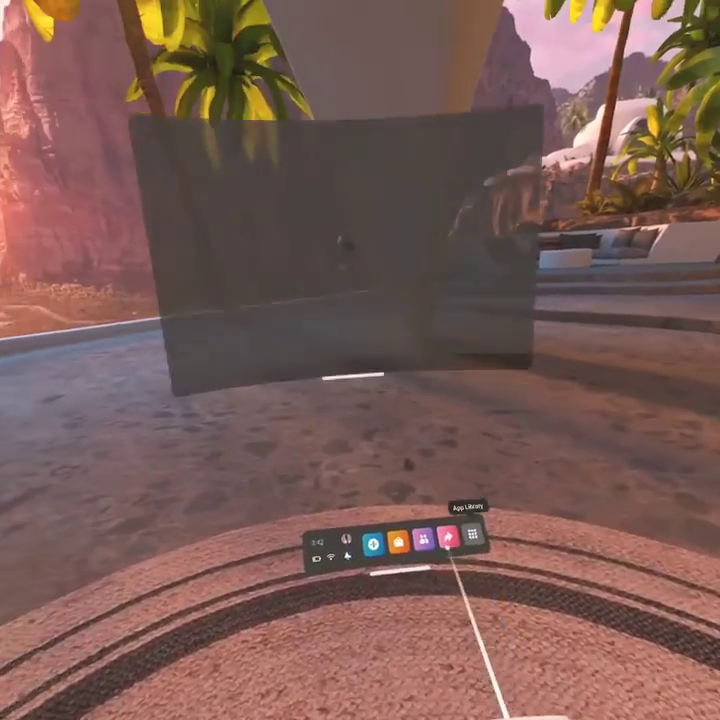
{"action": "left_click", "coordinate": [470, 535]}
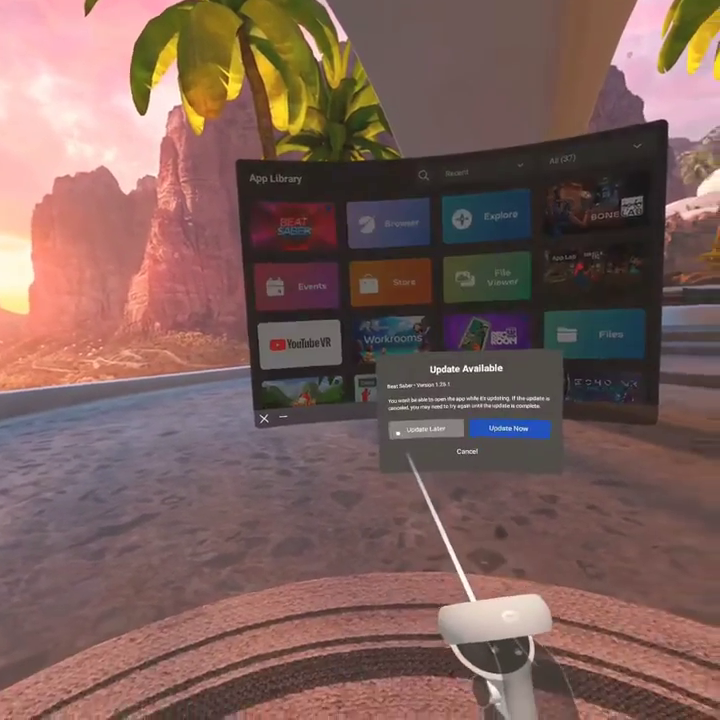
{"action": "left_click", "coordinate": [397, 433]}
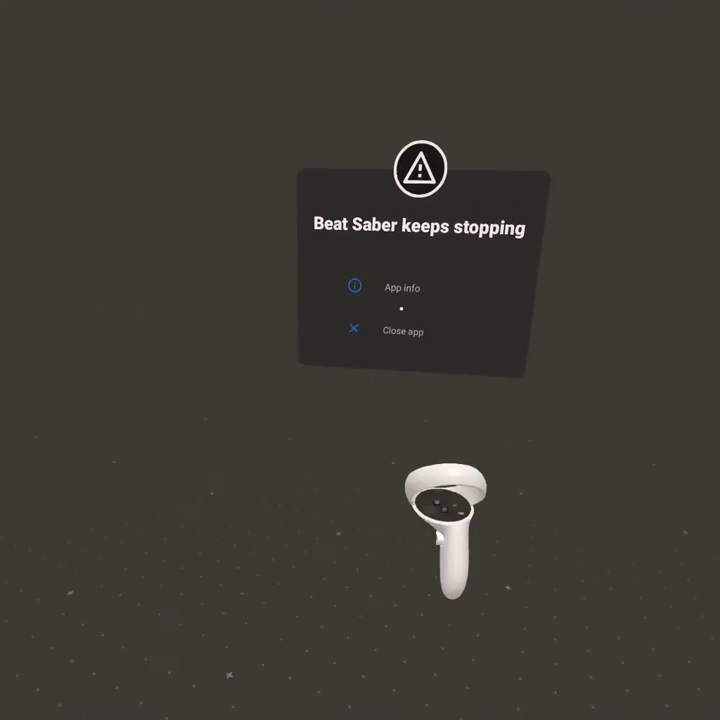
Close the crashed game and relaunch Beat Saber, again postponing the update.
{"action": "left_click", "coordinate": [402, 328]}
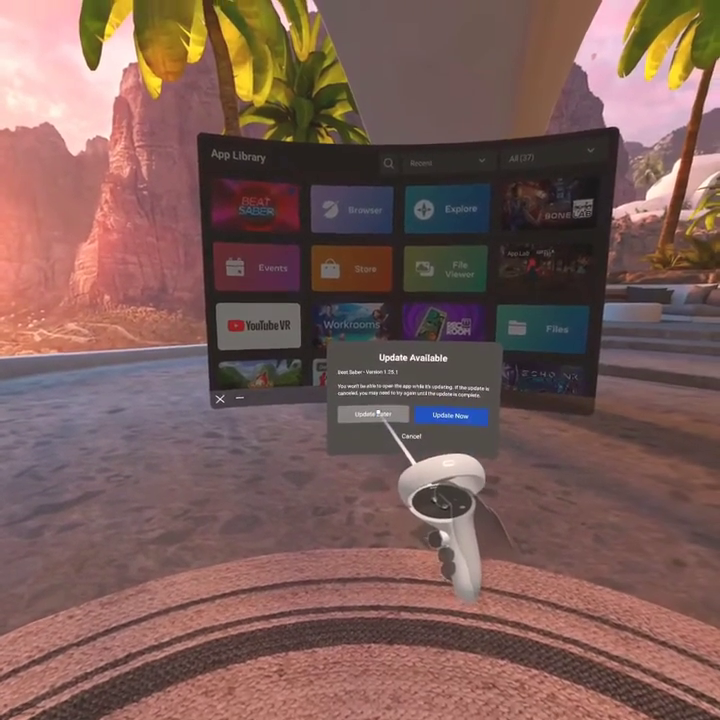
{"action": "left_click", "coordinate": [372, 413]}
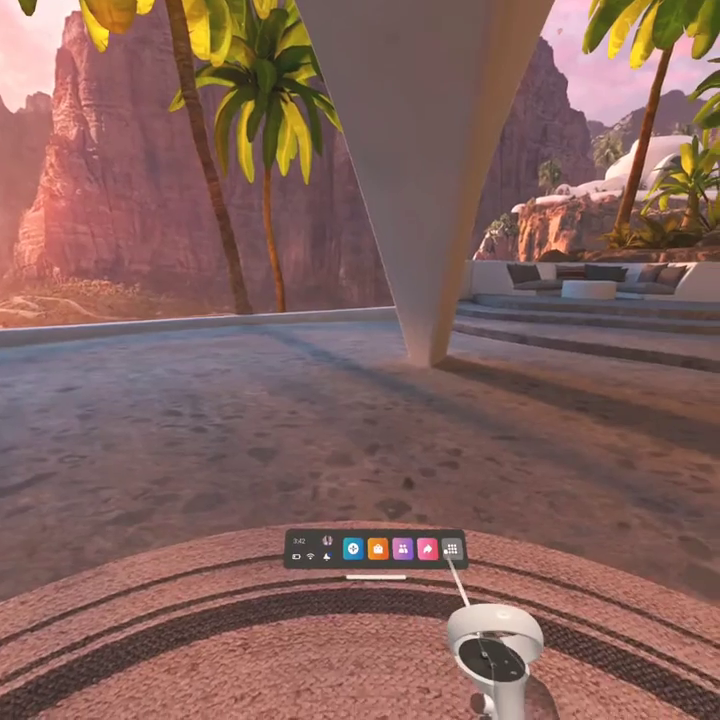
{"action": "left_click", "coordinate": [453, 546]}
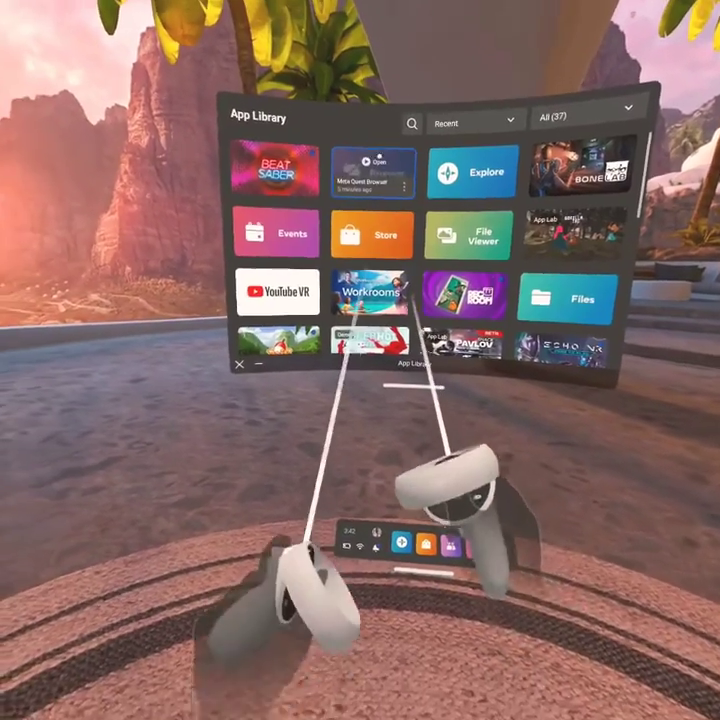
{"action": "left_click", "coordinate": [275, 168]}
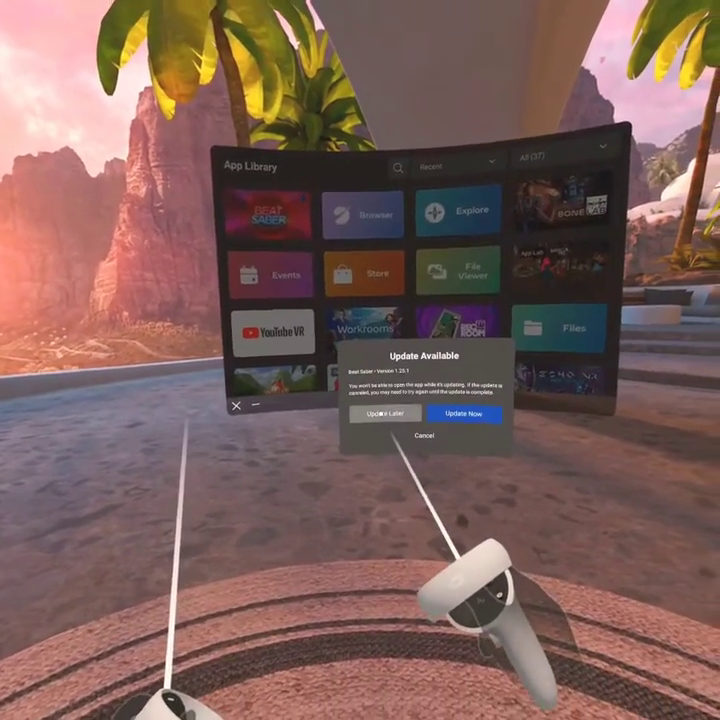
{"action": "left_click", "coordinate": [380, 413]}
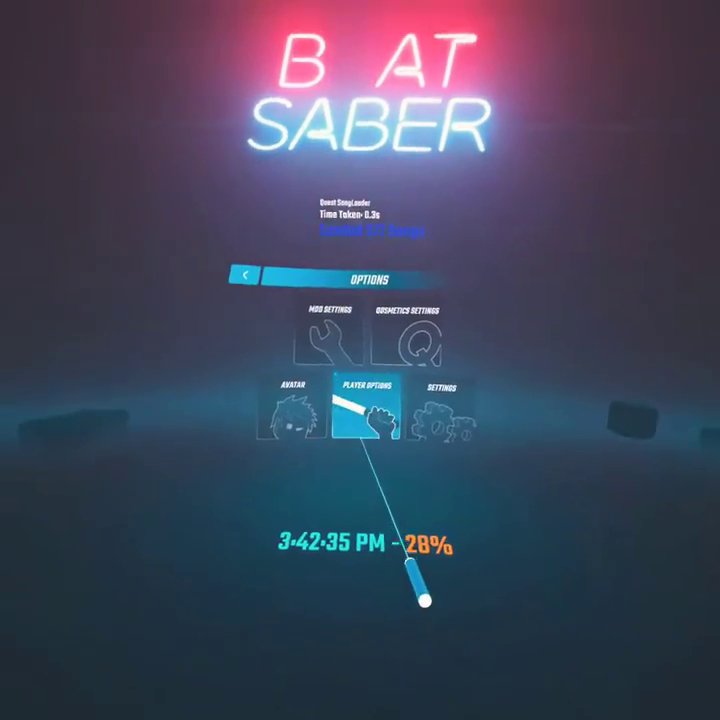
Look through the Mod Settings list and the Qosmetics customization page.
{"action": "left_click", "coordinate": [378, 280]}
{"action": "left_click", "coordinate": [316, 352]}
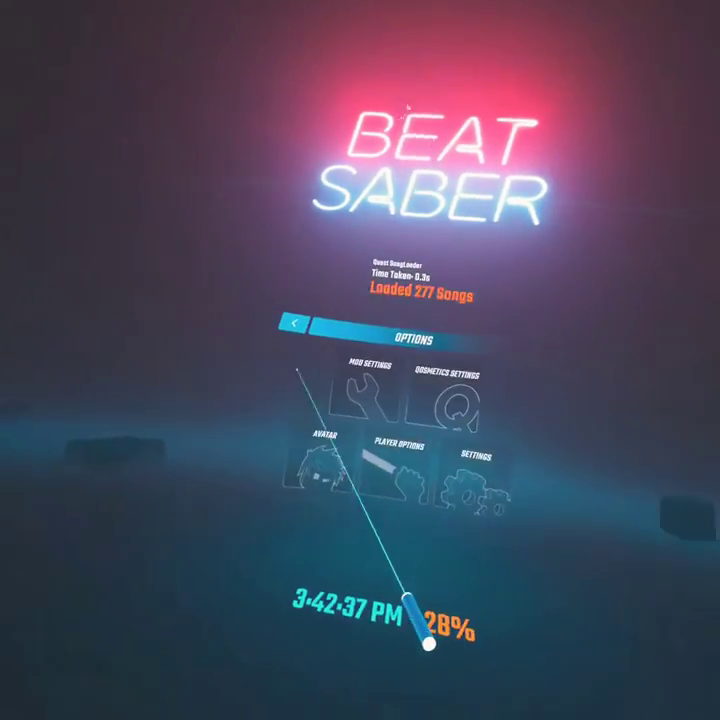
{"action": "left_click", "coordinate": [402, 372]}
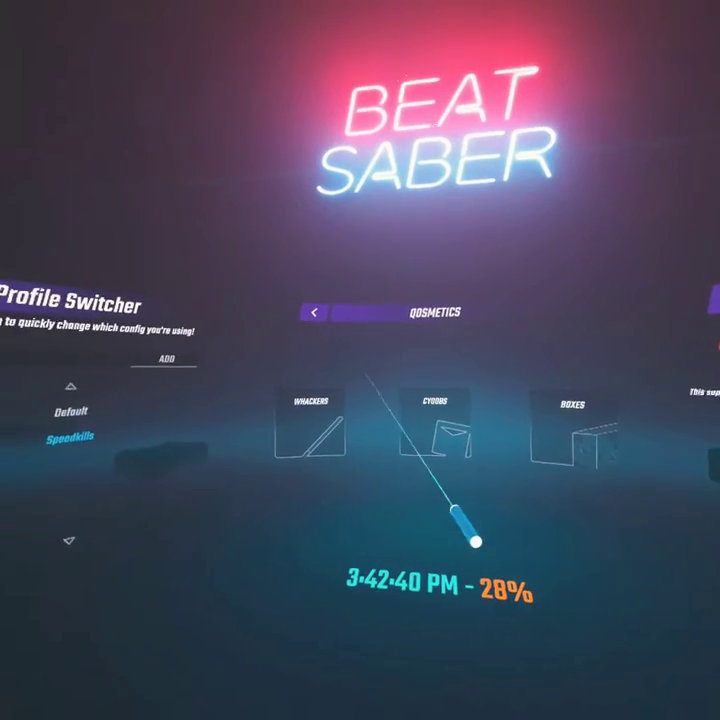
{"action": "left_click", "coordinate": [246, 308]}
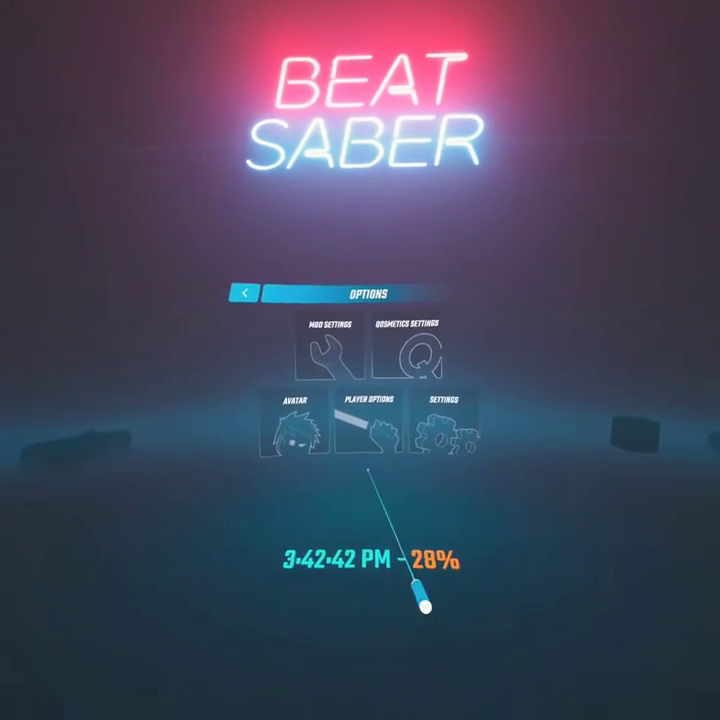
Confirm the controller offsets, Position Z 10.0 cm and Rotation X 30.0, returning to the main menu.
{"action": "left_click", "coordinate": [443, 425]}
{"action": "left_click", "coordinate": [337, 477]}
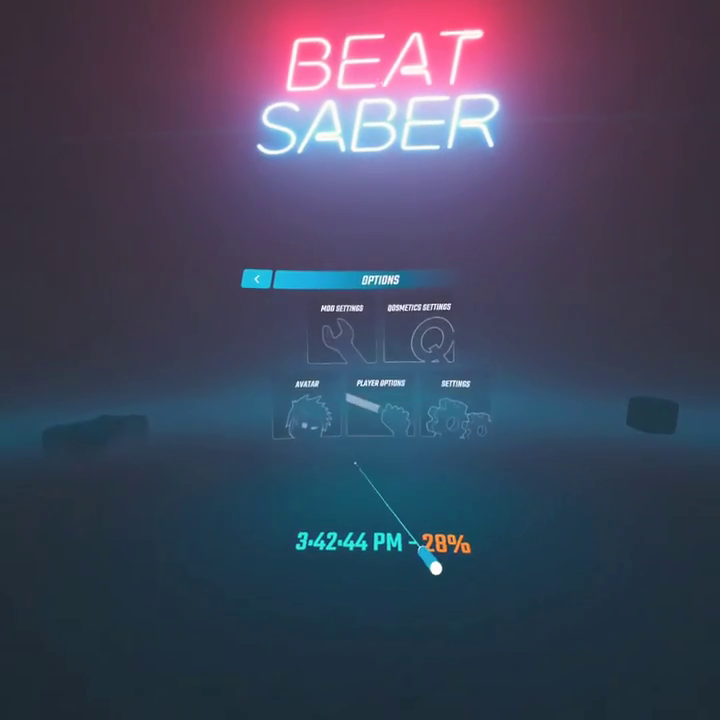
{"action": "left_click", "coordinate": [455, 415]}
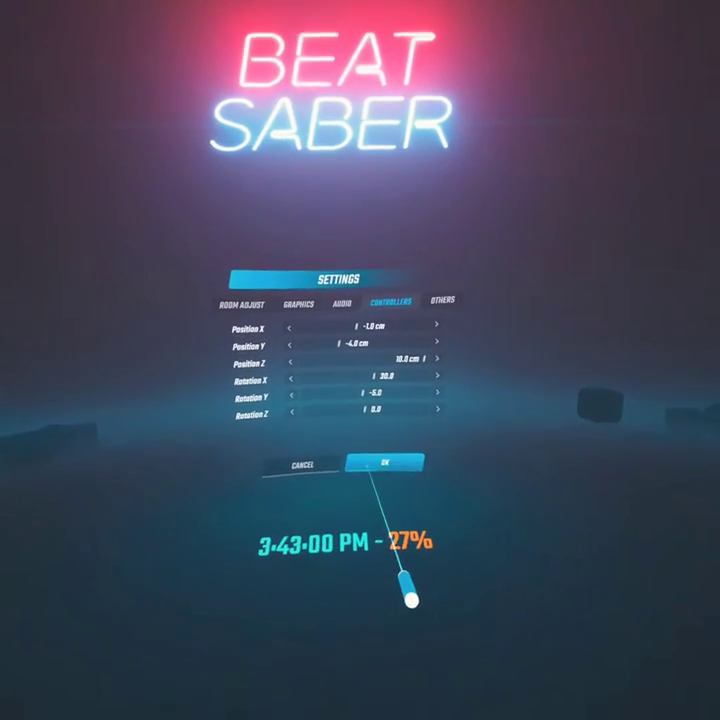
{"action": "left_click", "coordinate": [372, 466]}
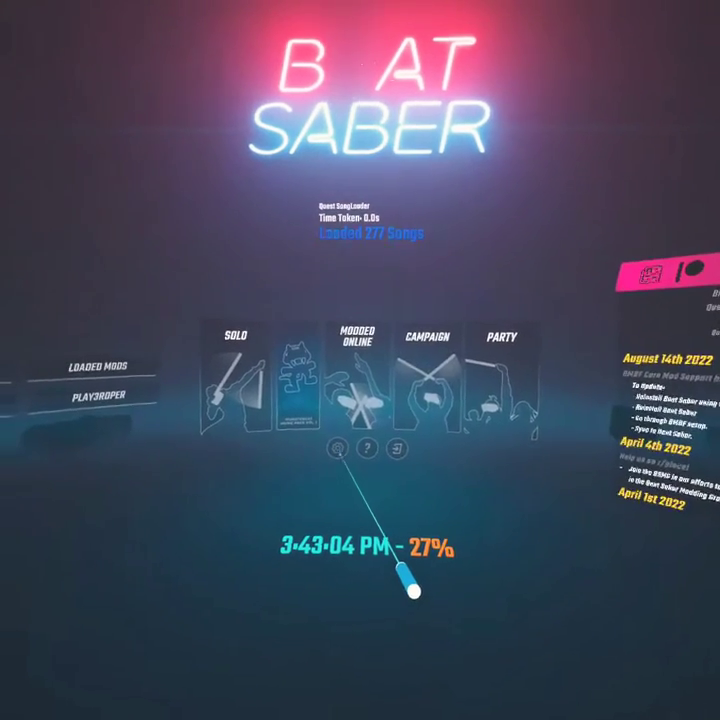
{"action": "left_click", "coordinate": [330, 455]}
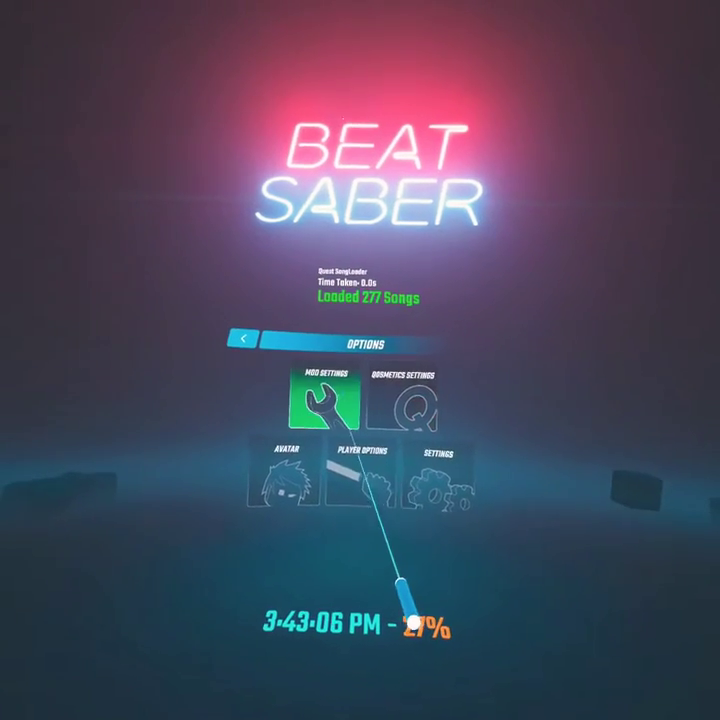
{"action": "left_click", "coordinate": [320, 405]}
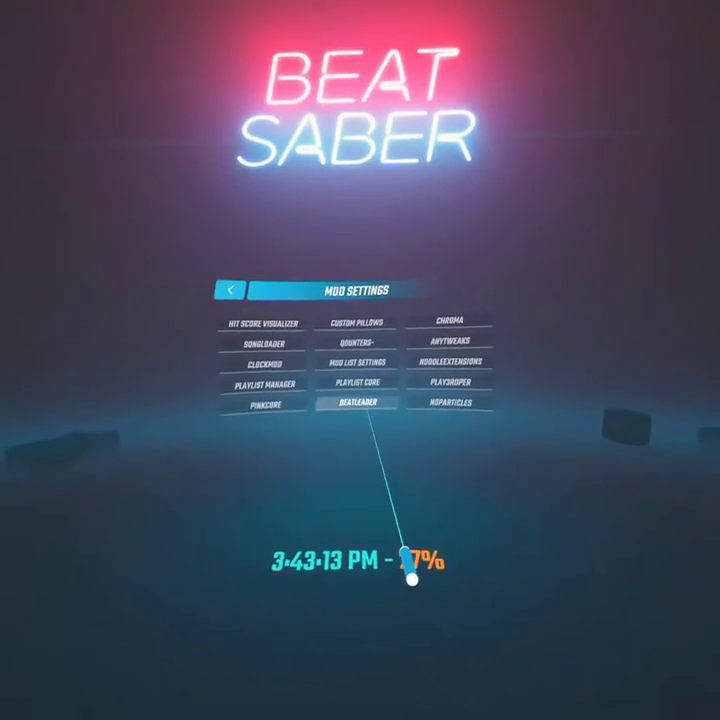
{"action": "left_click", "coordinate": [358, 403]}
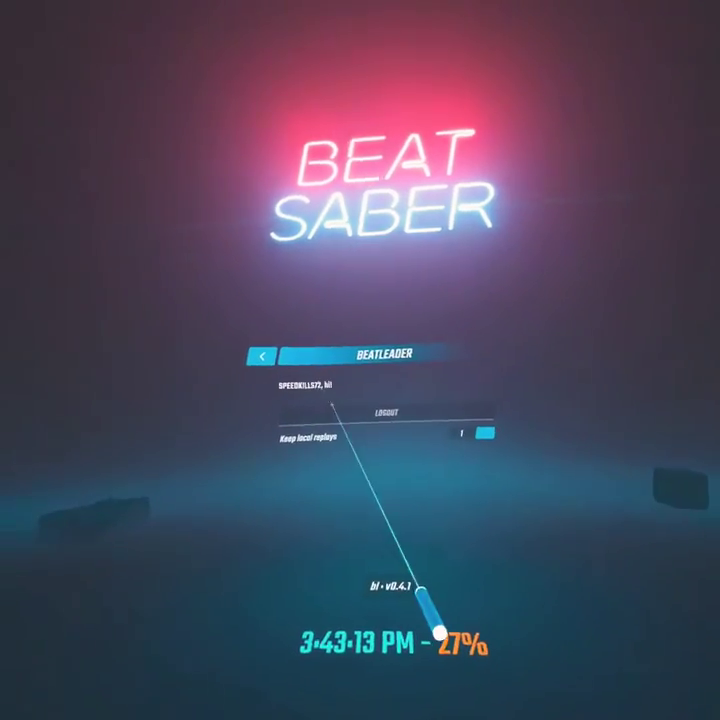
{"action": "left_click", "coordinate": [262, 352]}
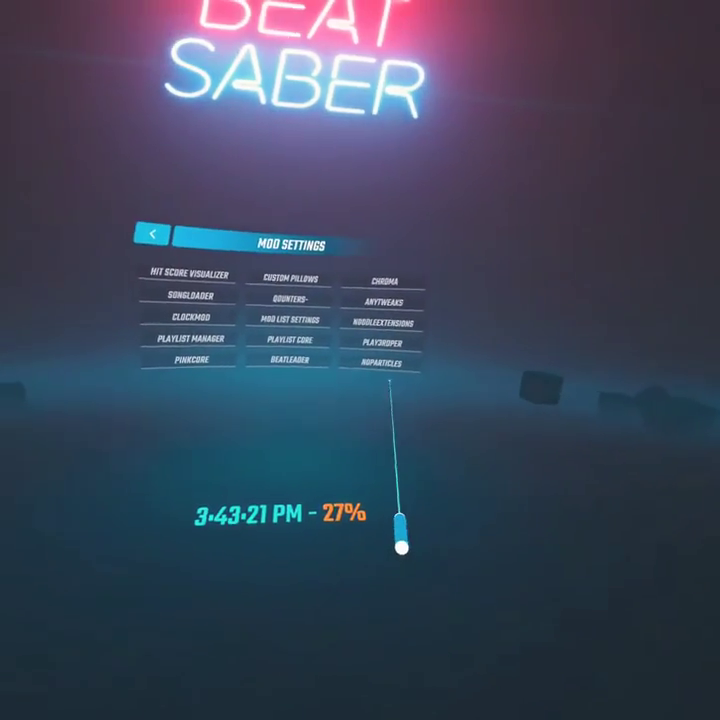
{"action": "left_click", "coordinate": [211, 256]}
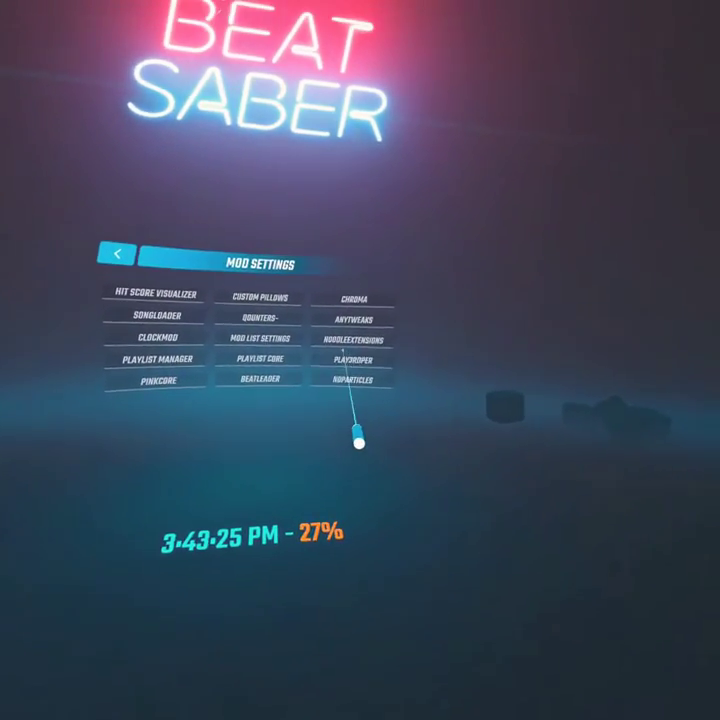
{"action": "left_click", "coordinate": [385, 375]}
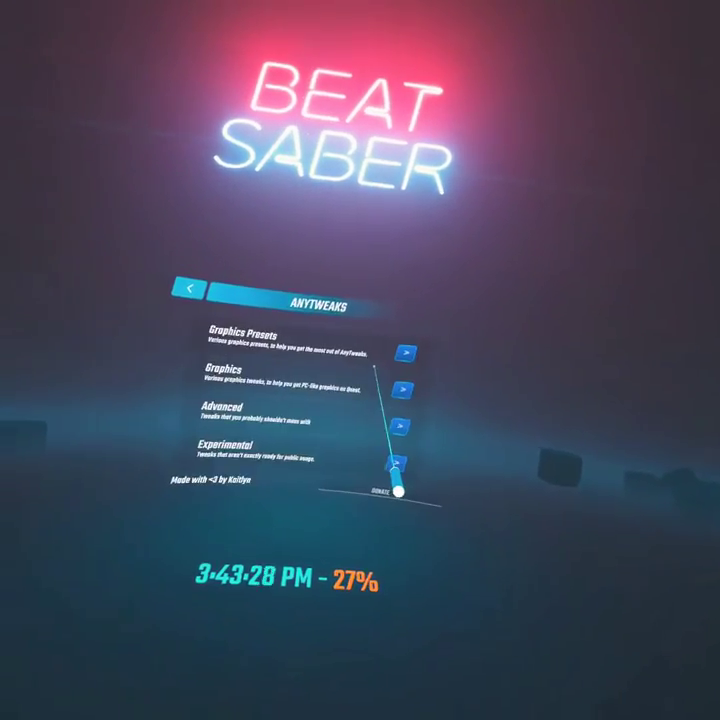
{"action": "left_click", "coordinate": [466, 330]}
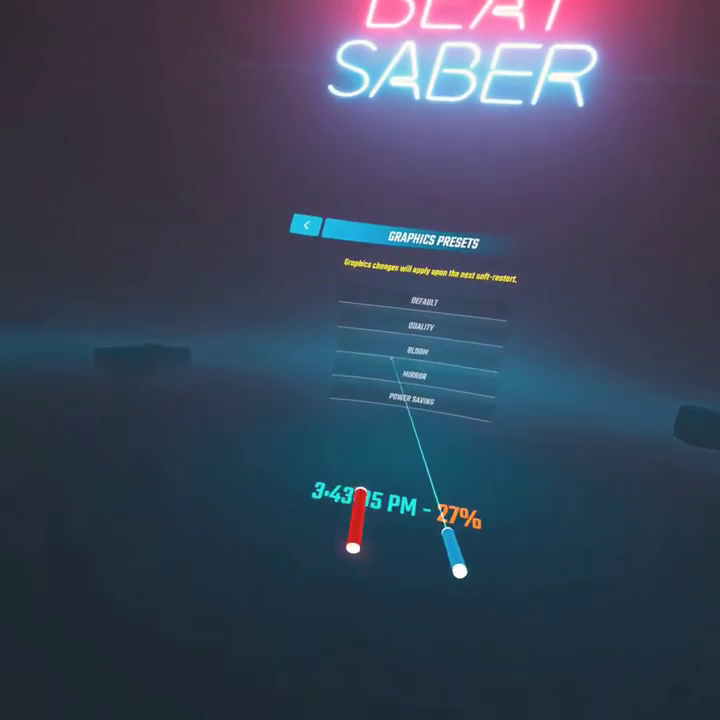
{"action": "left_click", "coordinate": [302, 312]}
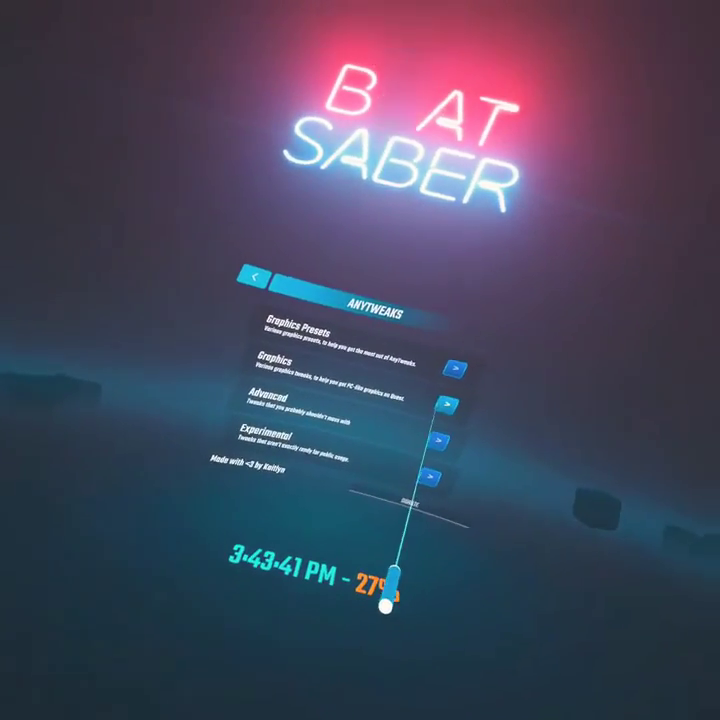
{"action": "left_click", "coordinate": [441, 363]}
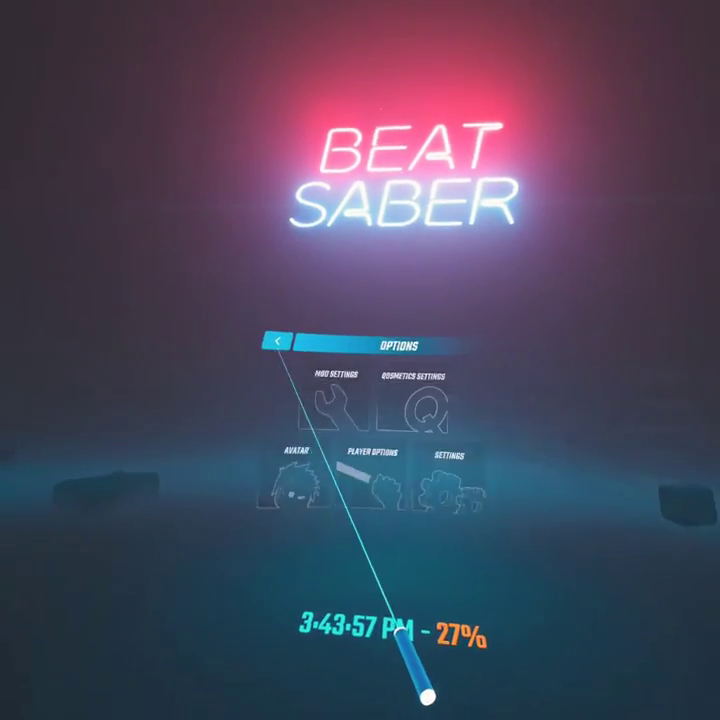
{"action": "left_click", "coordinate": [277, 341]}
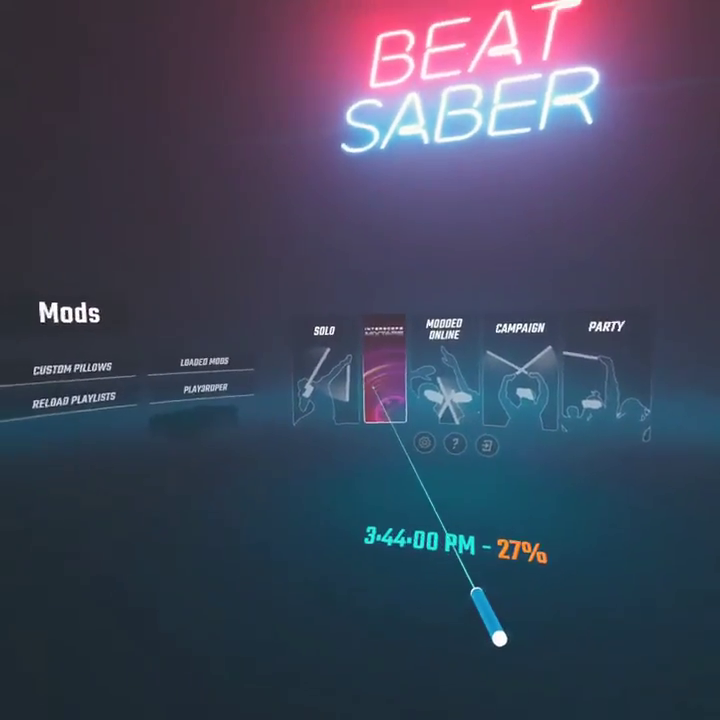
Open Solo's Custom Levels pack and filter it to favourites such as Avalon and BILLIE EILISH.
{"action": "left_click", "coordinate": [215, 390]}
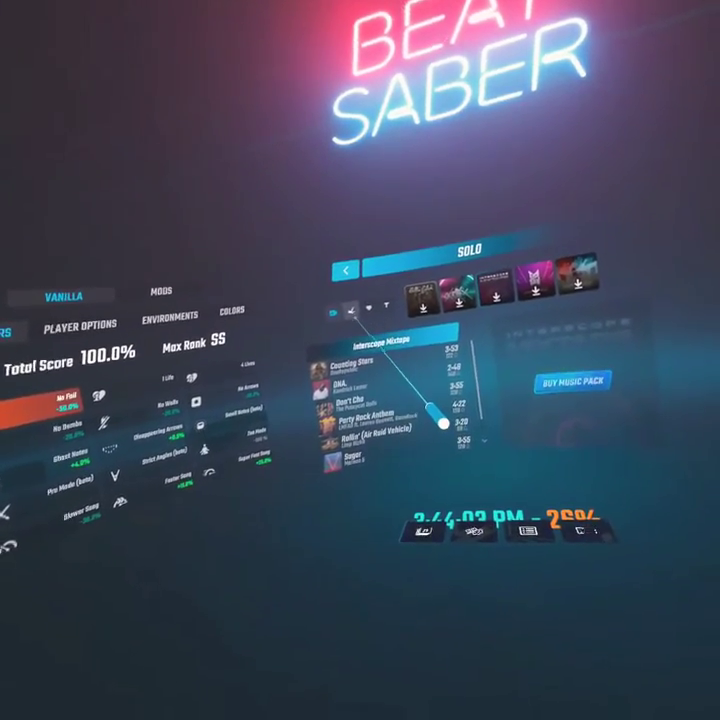
{"action": "left_click", "coordinate": [351, 313]}
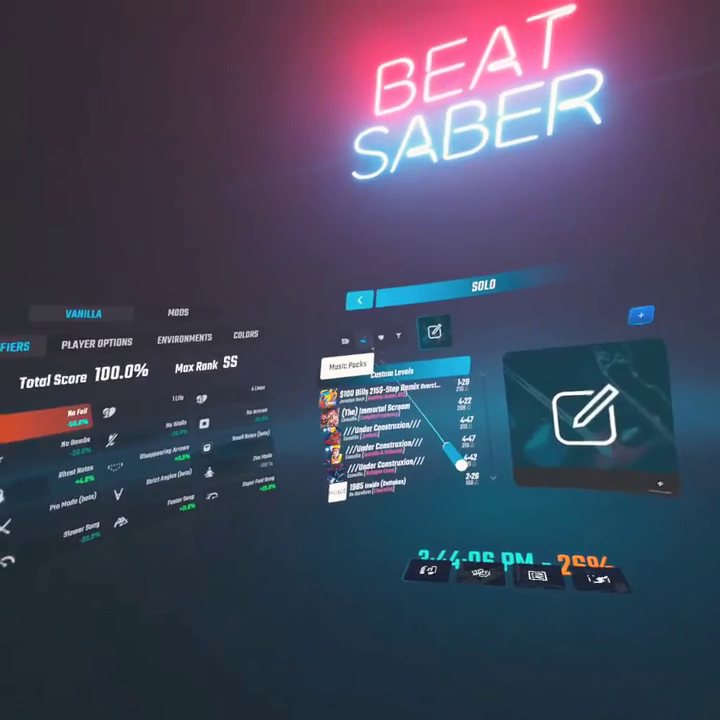
{"action": "scroll", "coordinate": [455, 440], "scroll_direction": "down", "scroll_amount": 5}
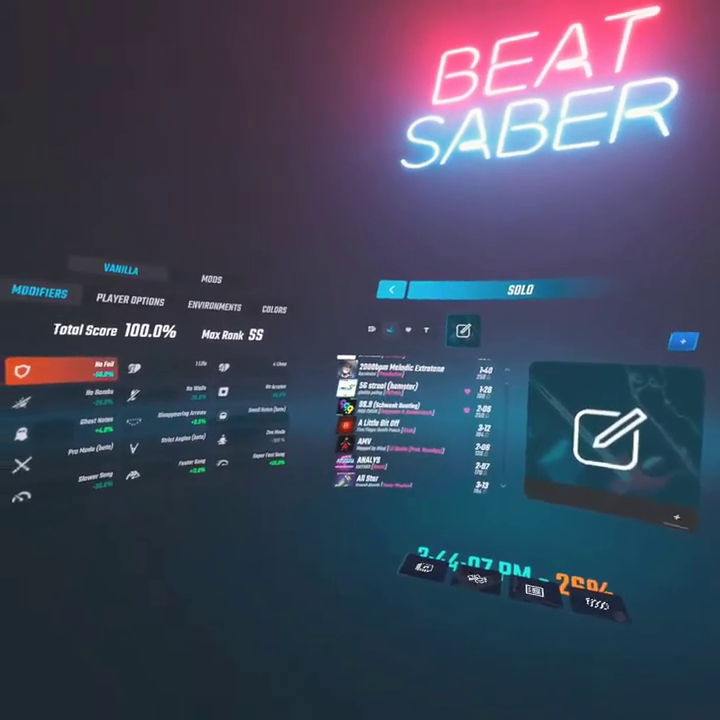
{"action": "scroll", "coordinate": [410, 440], "scroll_direction": "up", "scroll_amount": 5}
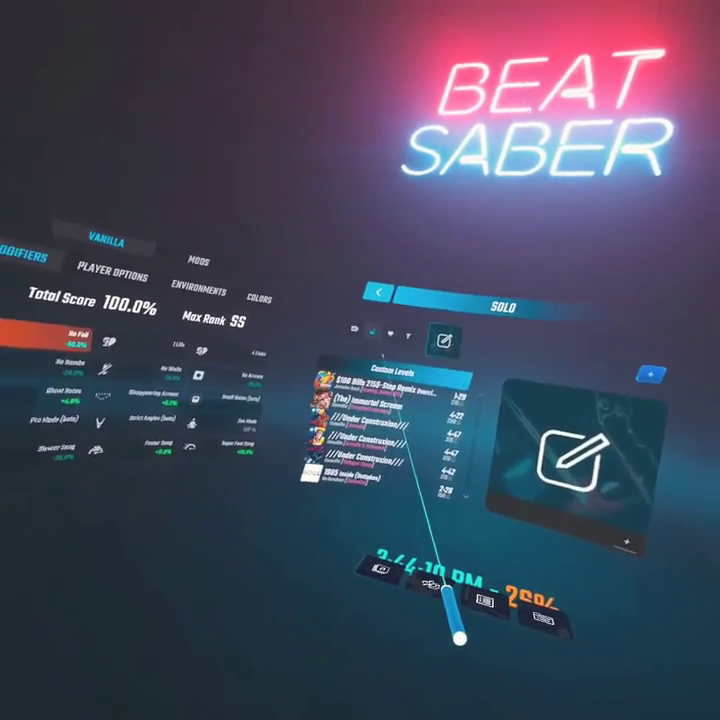
{"action": "left_click", "coordinate": [389, 310]}
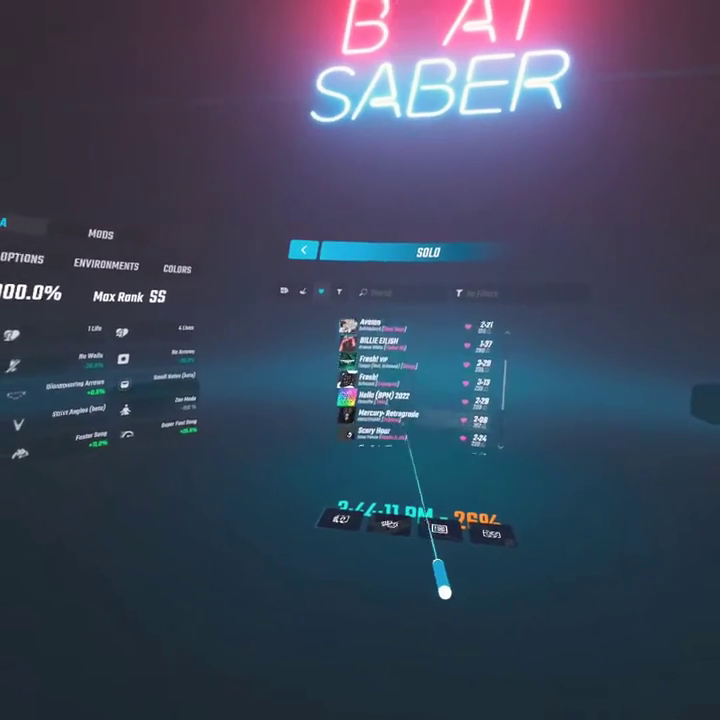
{"action": "scroll", "coordinate": [410, 440], "scroll_direction": "down", "scroll_amount": 3}
{"action": "scroll", "coordinate": [395, 445], "scroll_direction": "up", "scroll_amount": 5}
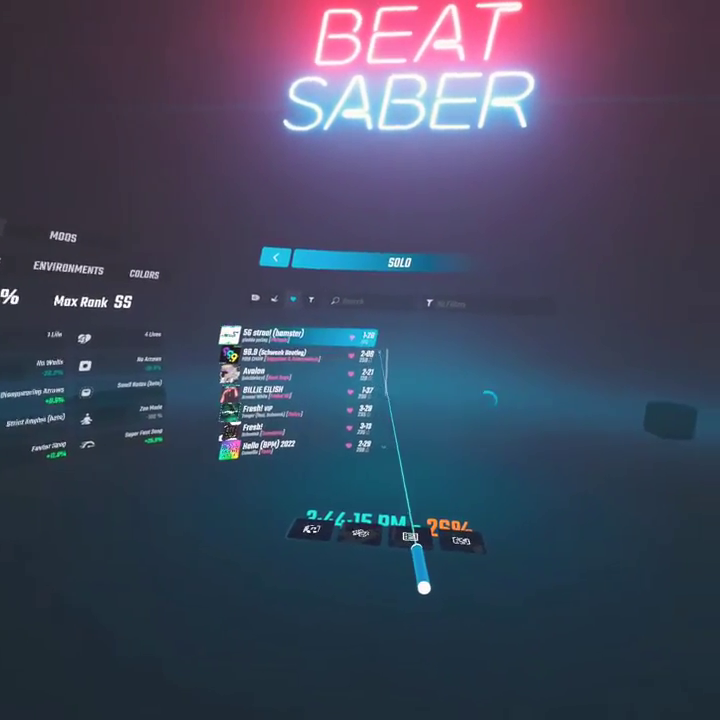
Open the top favourite song's details and turn on Override Default Colors with the Custom 2 scheme.
{"action": "left_click", "coordinate": [380, 340]}
{"action": "left_click", "coordinate": [119, 270]}
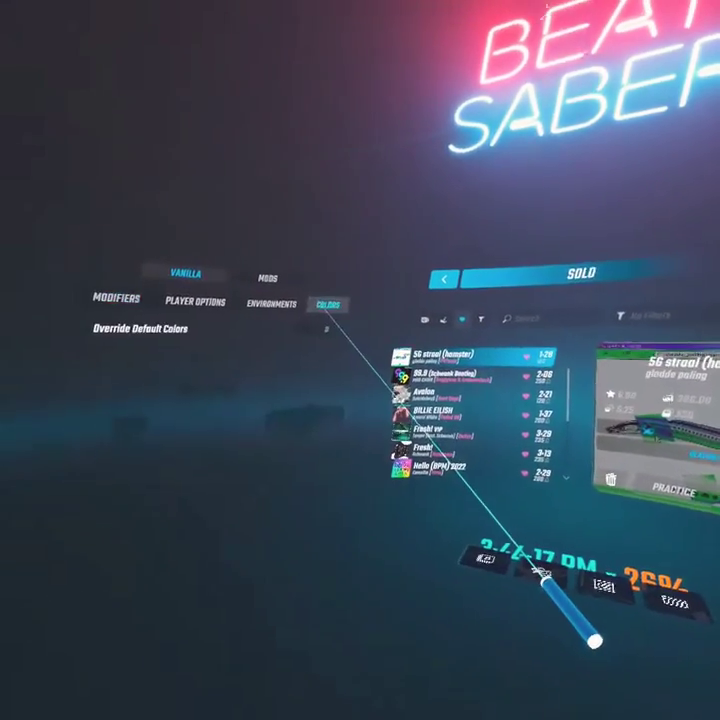
{"action": "left_click", "coordinate": [240, 362]}
{"action": "left_click", "coordinate": [305, 415]}
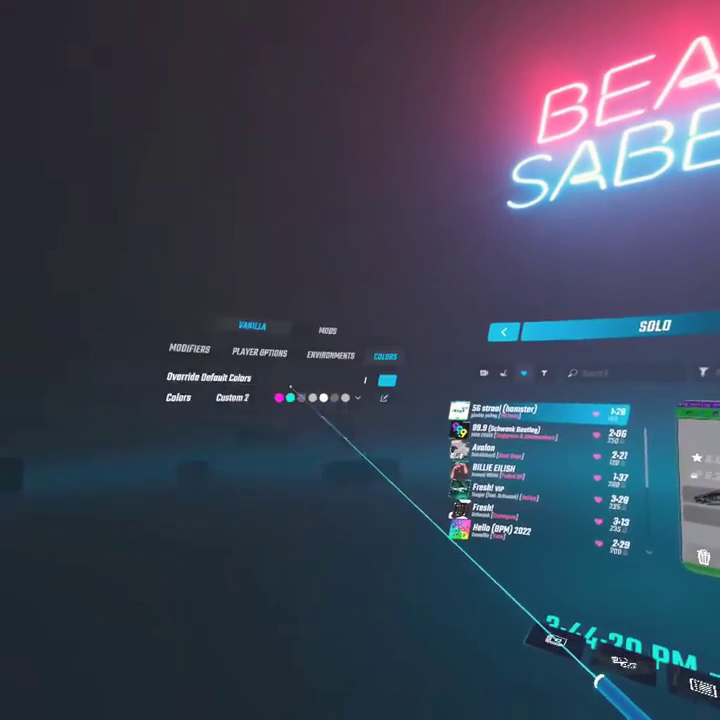
Edit one Custom 2 scheme colour in Choose Colors and confirm it with OK.
{"action": "left_click", "coordinate": [370, 378]}
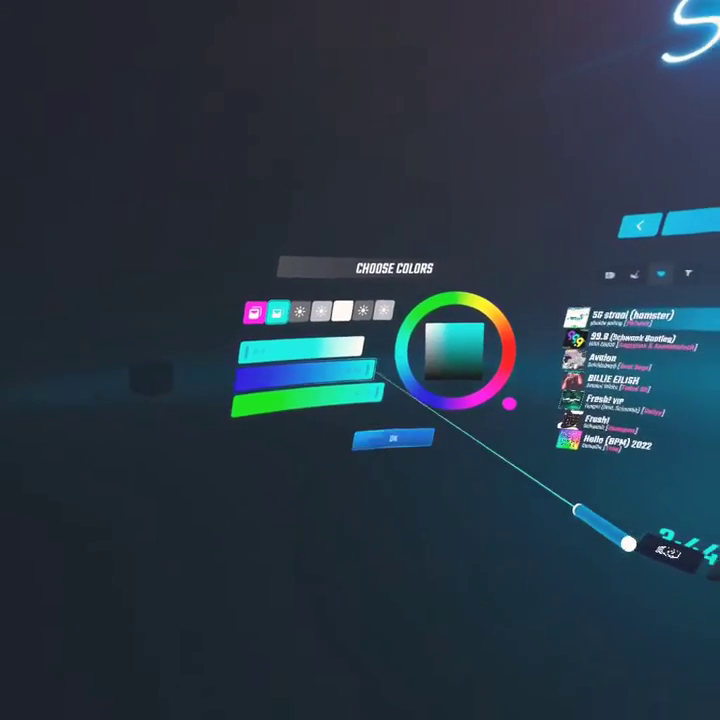
{"action": "left_click", "coordinate": [393, 438]}
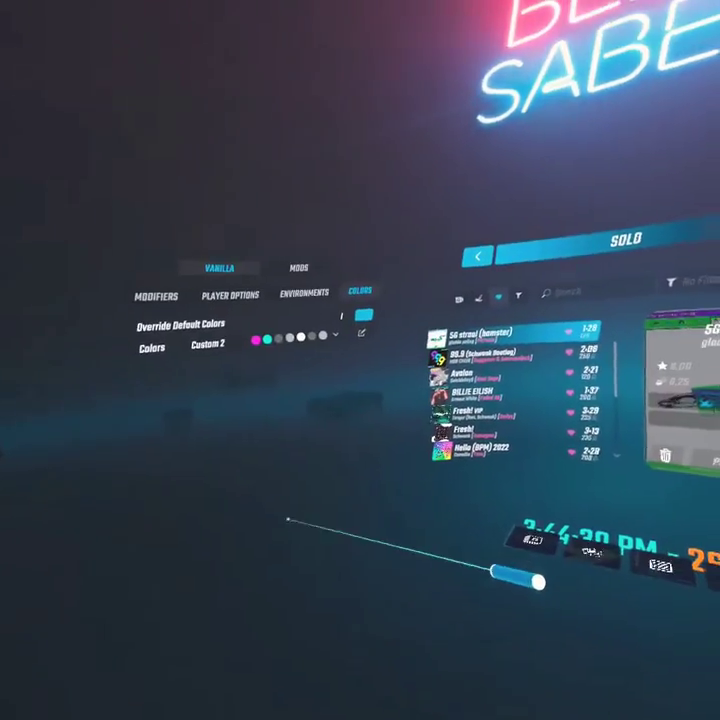
{"action": "left_click", "coordinate": [300, 340]}
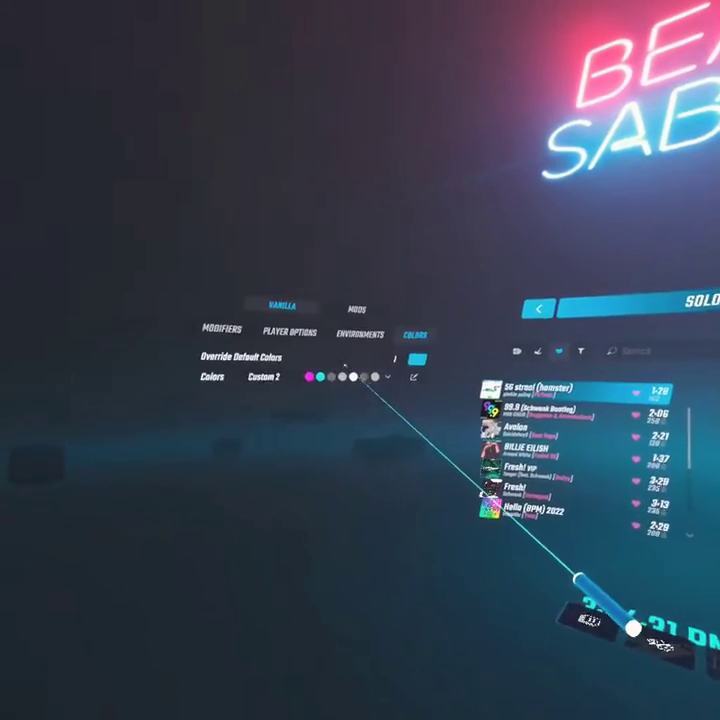
{"action": "left_click", "coordinate": [404, 372]}
{"action": "left_click", "coordinate": [322, 366]}
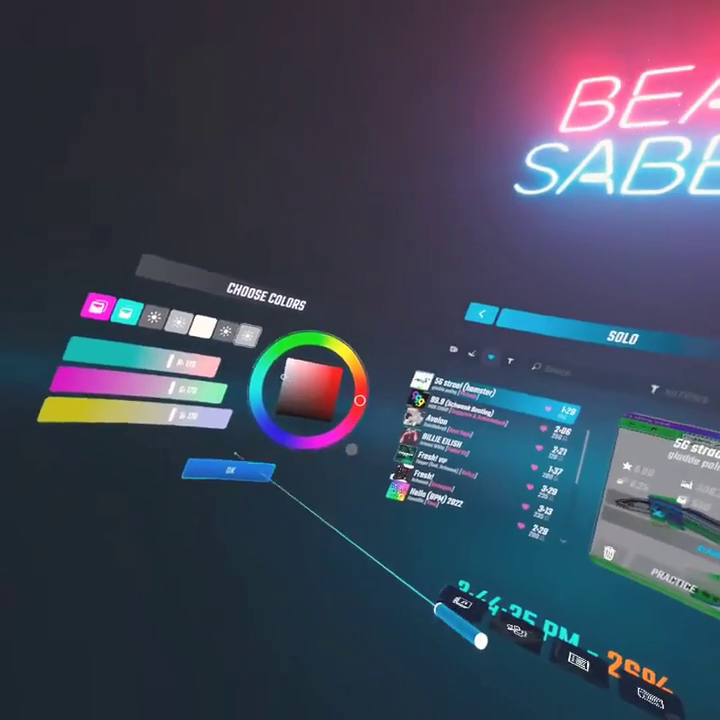
{"action": "left_click", "coordinate": [341, 502]}
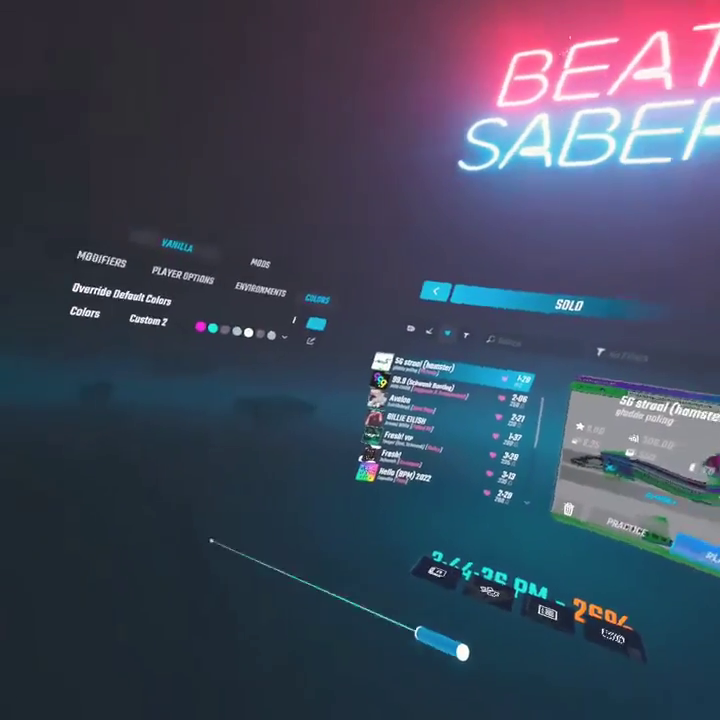
Play SG streal (hamster) with custom colours, clearing it with score 376 295 and rank A.
{"action": "left_click", "coordinate": [385, 405]}
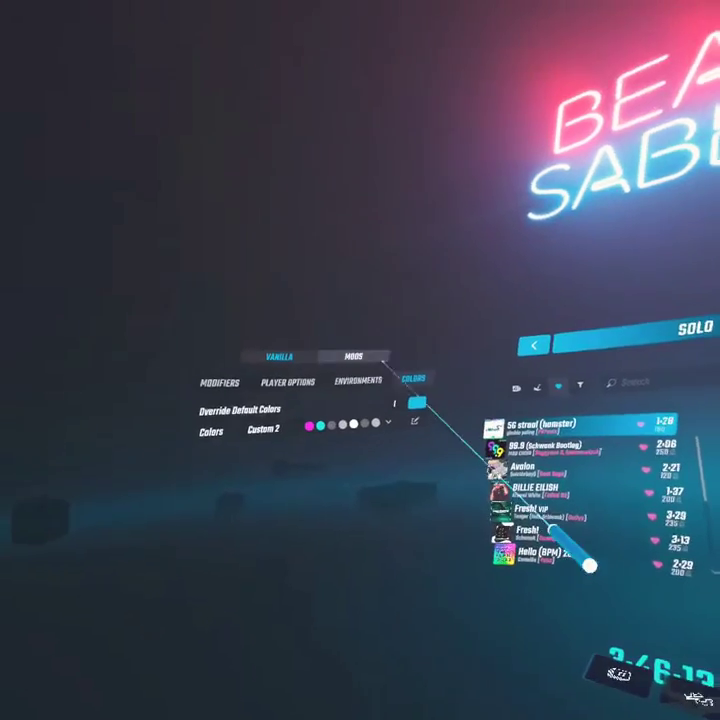
{"action": "left_click", "coordinate": [183, 236]}
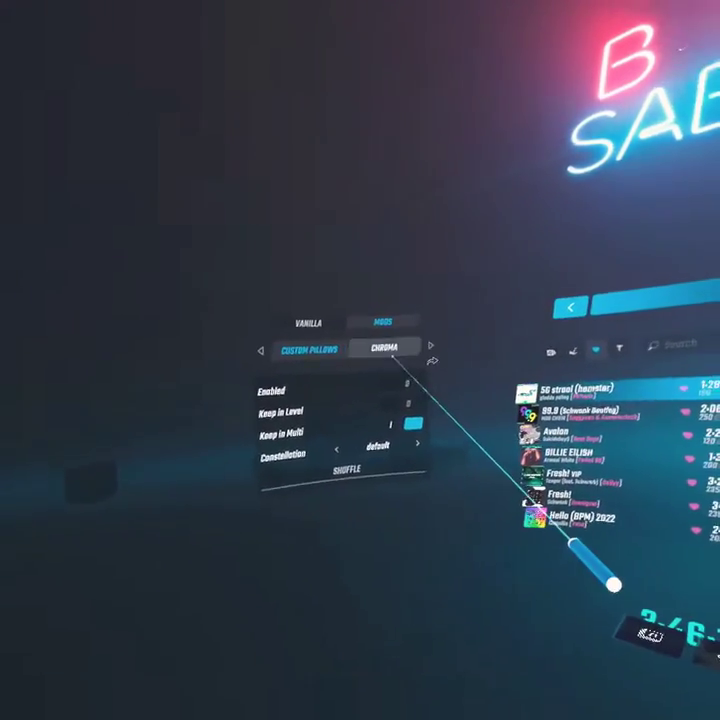
{"action": "left_click", "coordinate": [416, 346]}
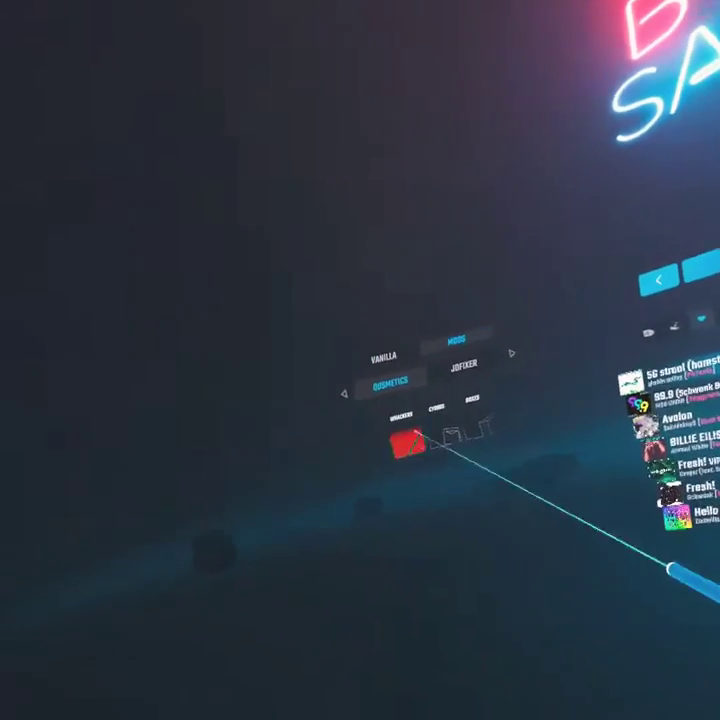
{"action": "left_click", "coordinate": [396, 404]}
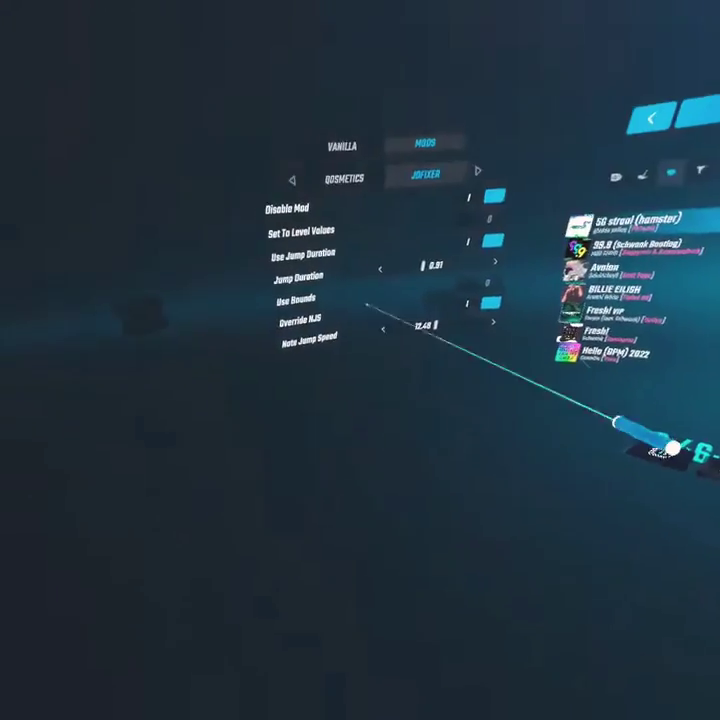
{"action": "left_click", "coordinate": [336, 328]}
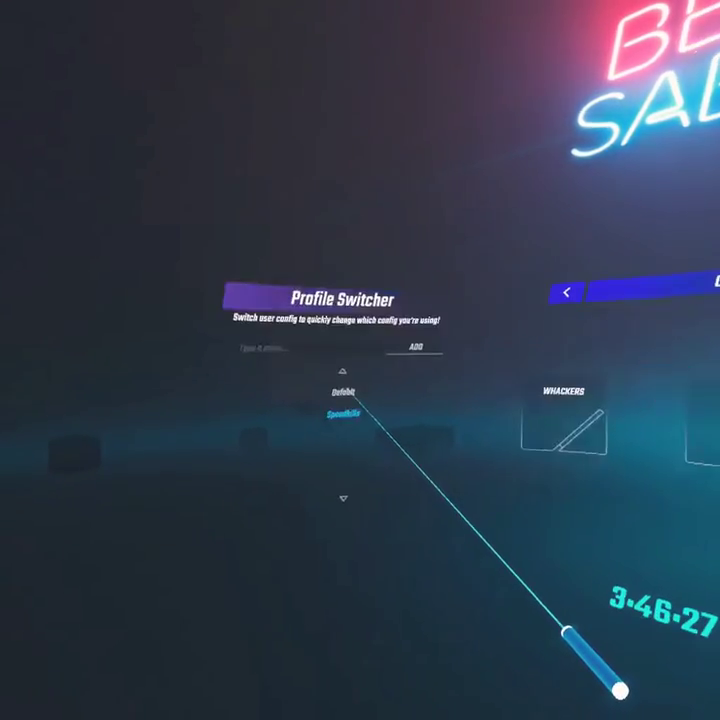
{"action": "left_click", "coordinate": [355, 408]}
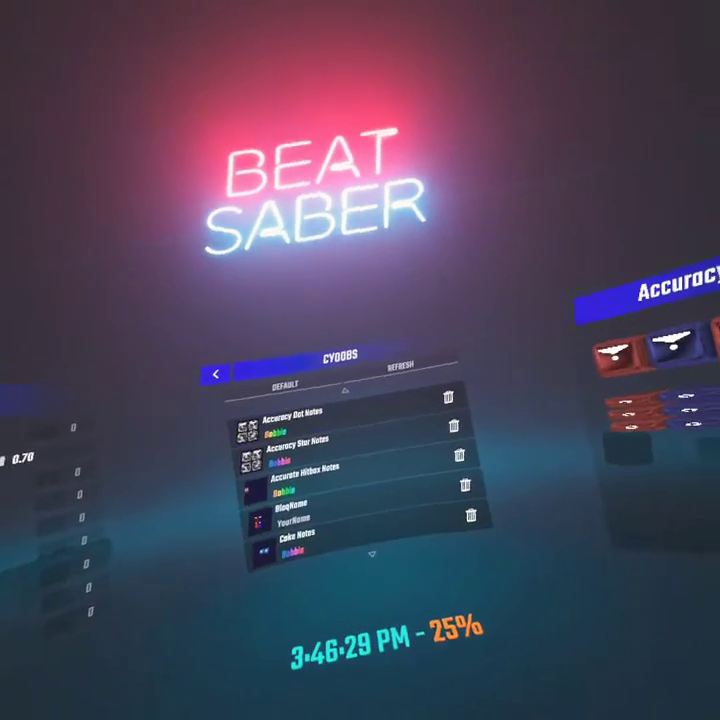
{"action": "left_click", "coordinate": [390, 428]}
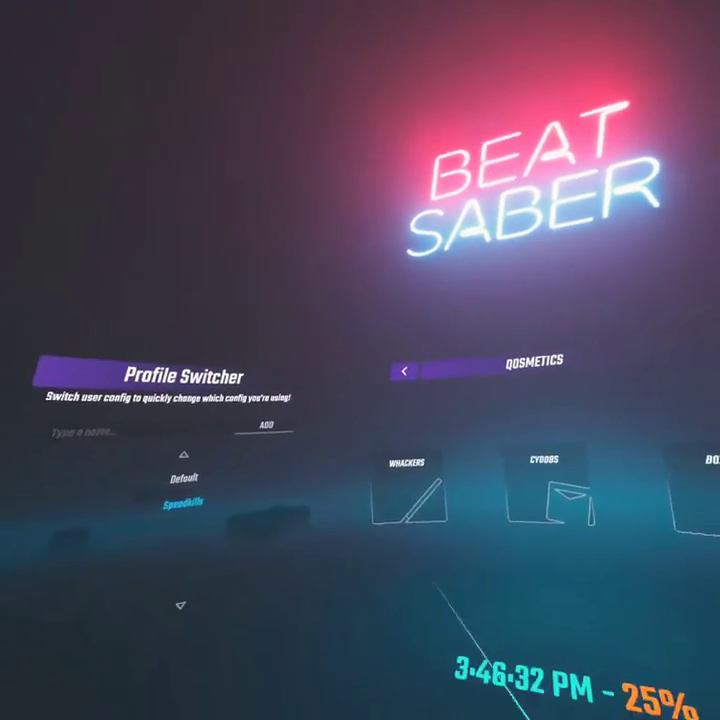
{"action": "left_click", "coordinate": [383, 429]}
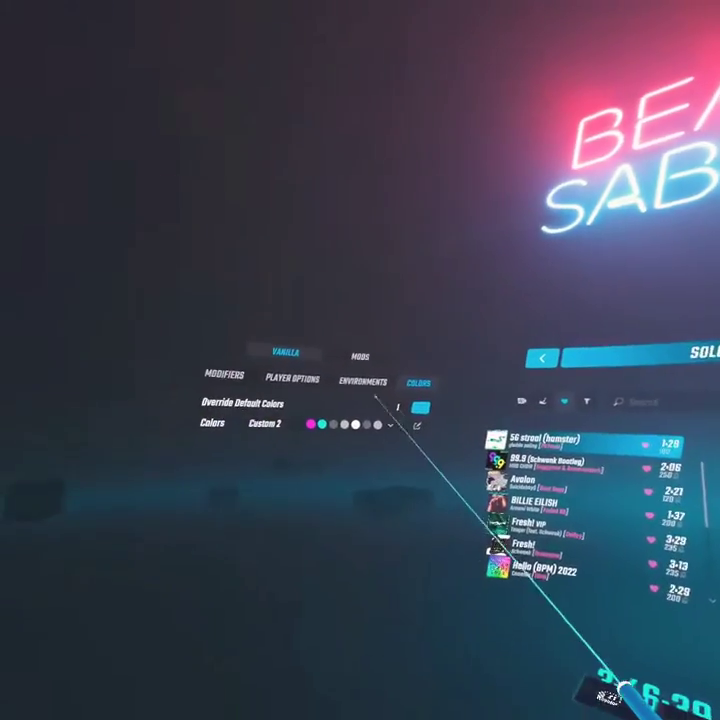
Switch the song list from favourites to all custom levels and scroll through them.
{"action": "left_click", "coordinate": [261, 343]}
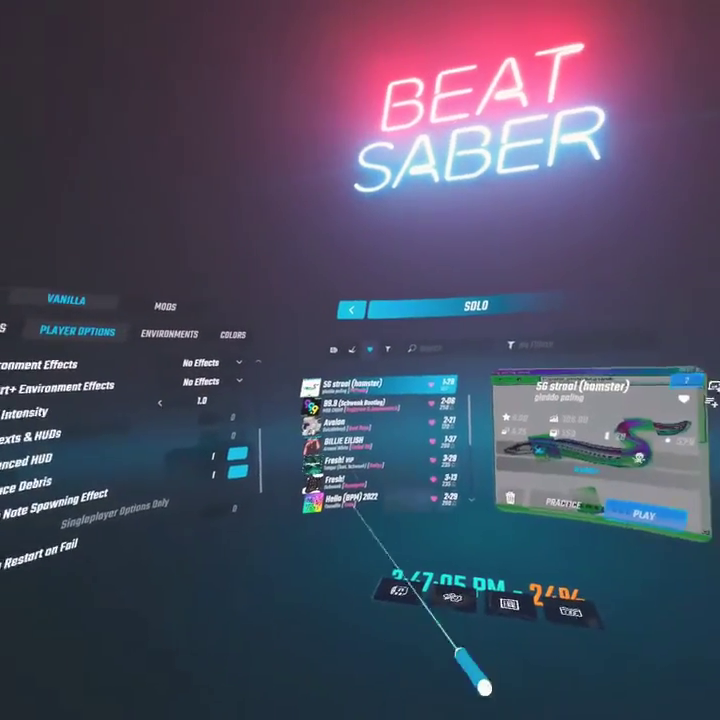
{"action": "left_click", "coordinate": [360, 330]}
{"action": "scroll", "coordinate": [433, 448], "scroll_direction": "down", "scroll_amount": 4}
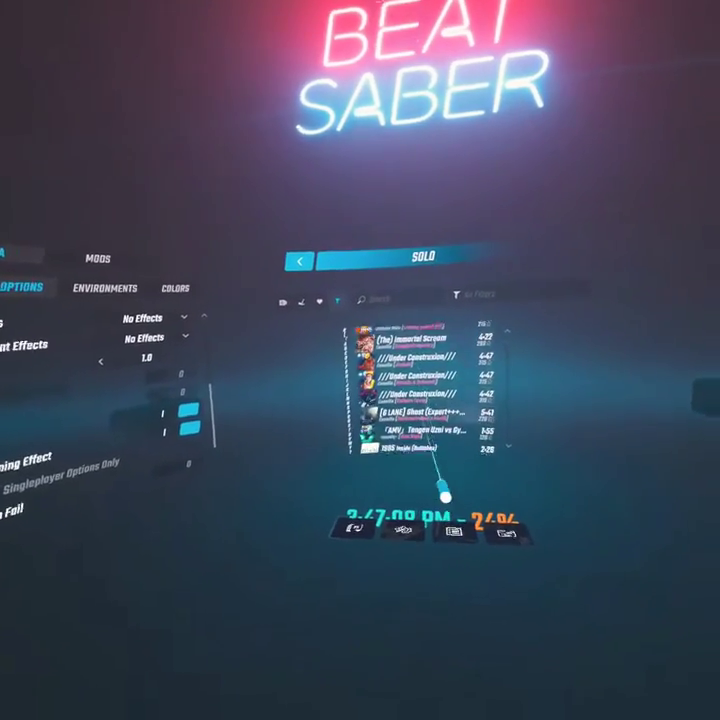
{"action": "scroll", "coordinate": [445, 463], "scroll_direction": "down", "scroll_amount": 5}
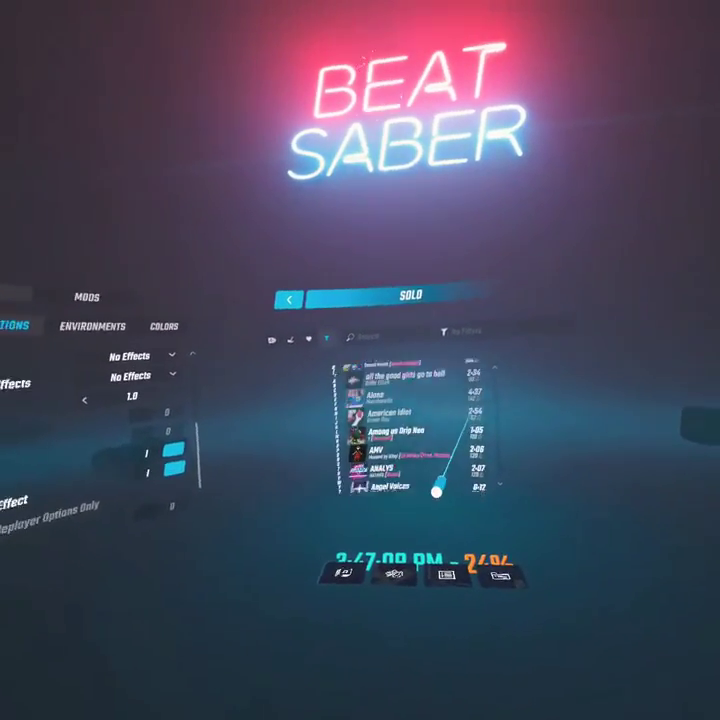
{"action": "scroll", "coordinate": [452, 491], "scroll_direction": "down", "scroll_amount": 5}
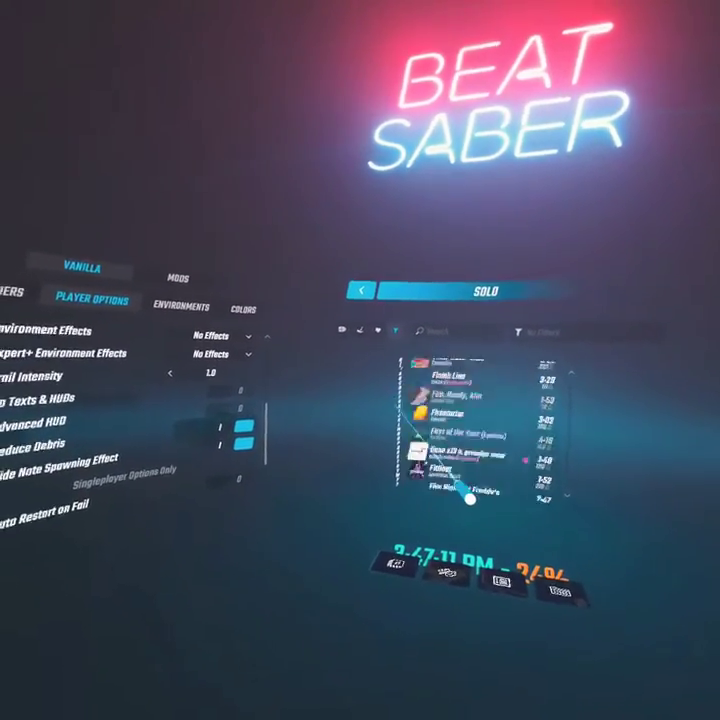
{"action": "scroll", "coordinate": [459, 500], "scroll_direction": "down", "scroll_amount": 10}
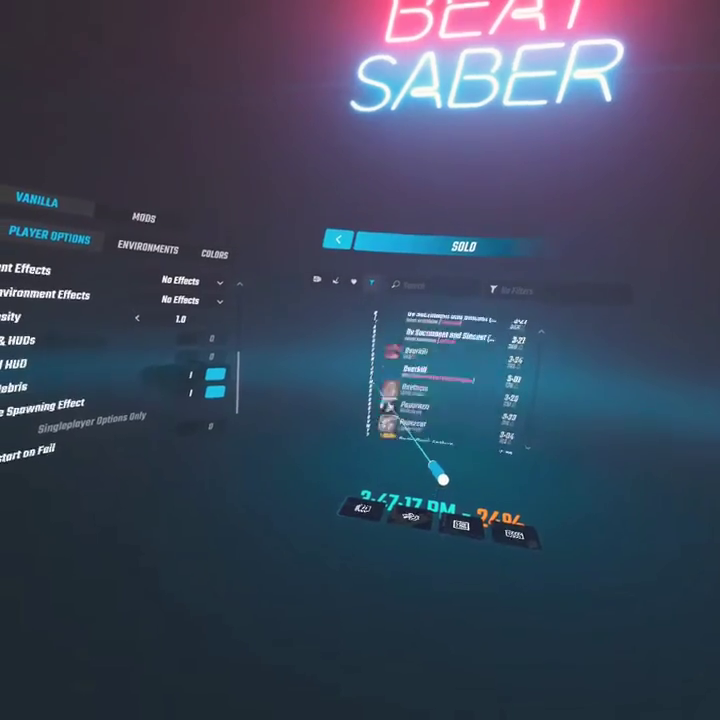
{"action": "scroll", "coordinate": [442, 477], "scroll_direction": "up", "scroll_amount": 15}
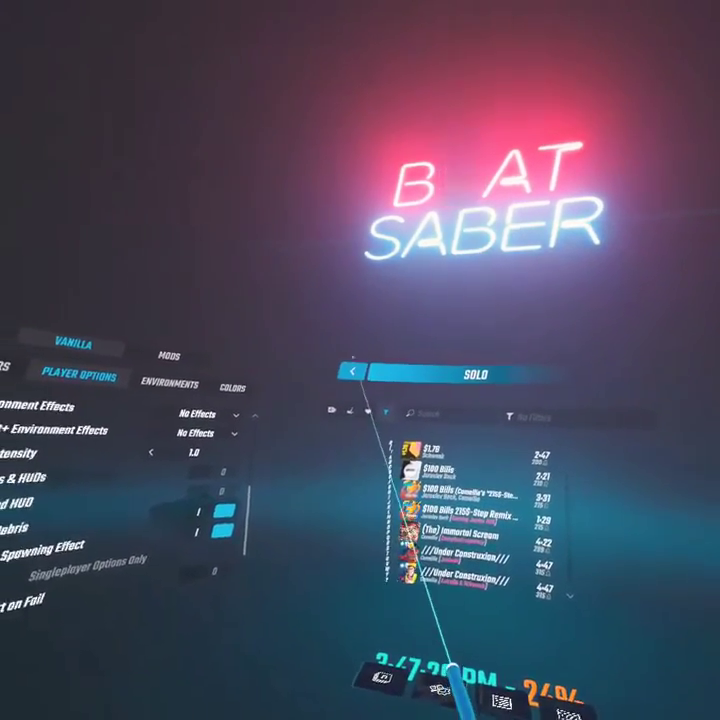
From the main menu, join a Modded Online Quick Play lobby.
{"action": "left_click", "coordinate": [305, 247]}
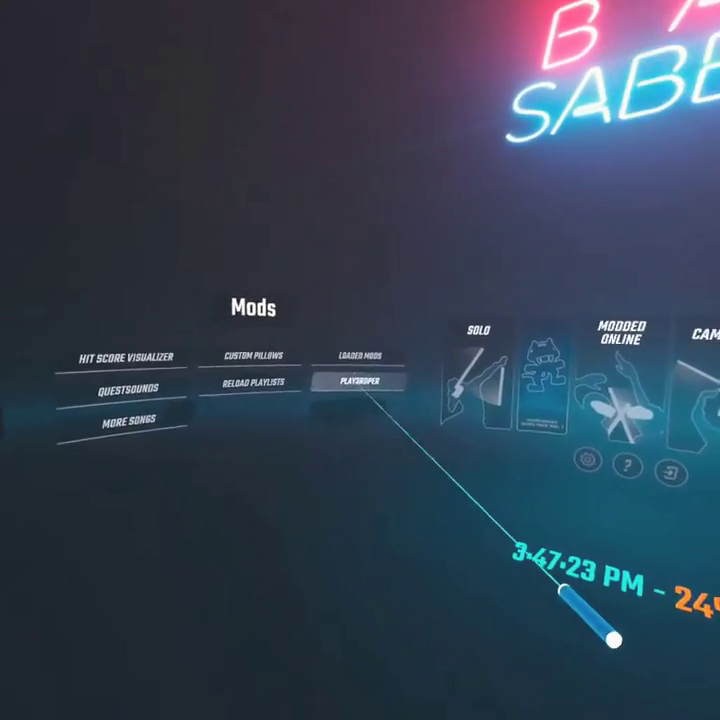
{"action": "left_click", "coordinate": [358, 381]}
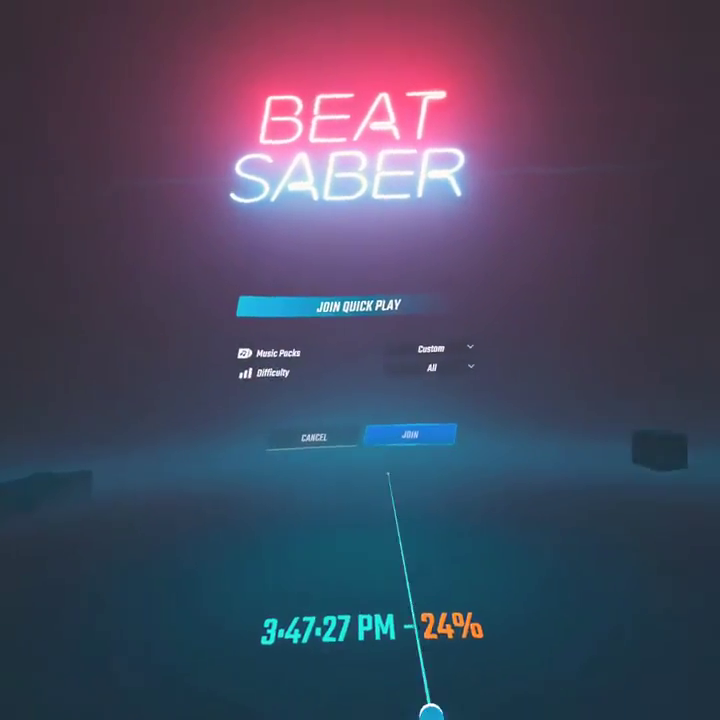
{"action": "left_click", "coordinate": [478, 442]}
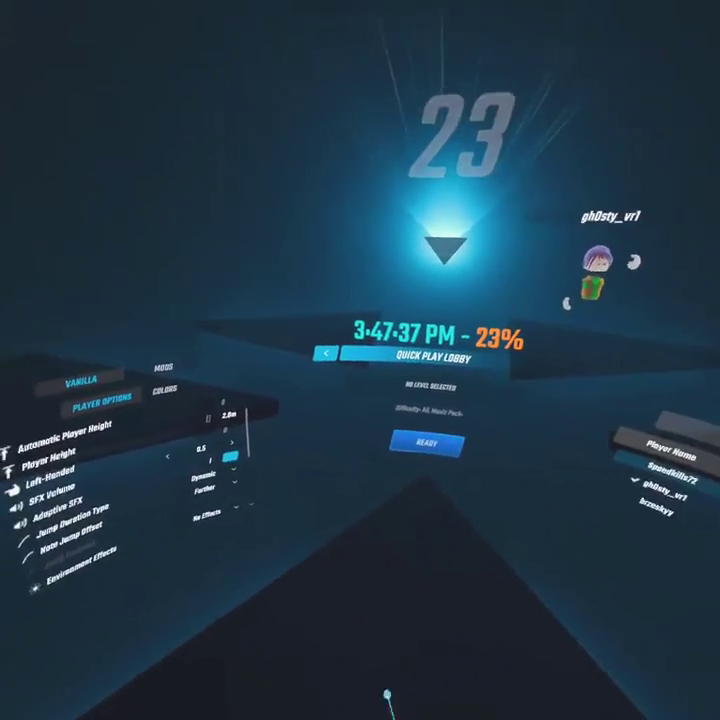
Look at the lobby's level selection, then quit the Quick Play lobby.
{"action": "left_click", "coordinate": [450, 352]}
{"action": "left_click", "coordinate": [366, 311]}
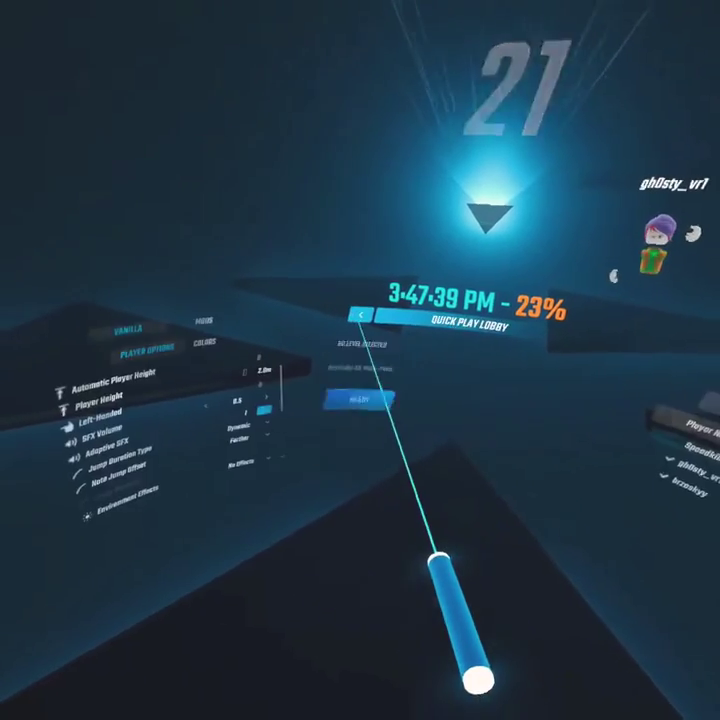
{"action": "left_click", "coordinate": [442, 413]}
{"action": "left_click", "coordinate": [366, 386]}
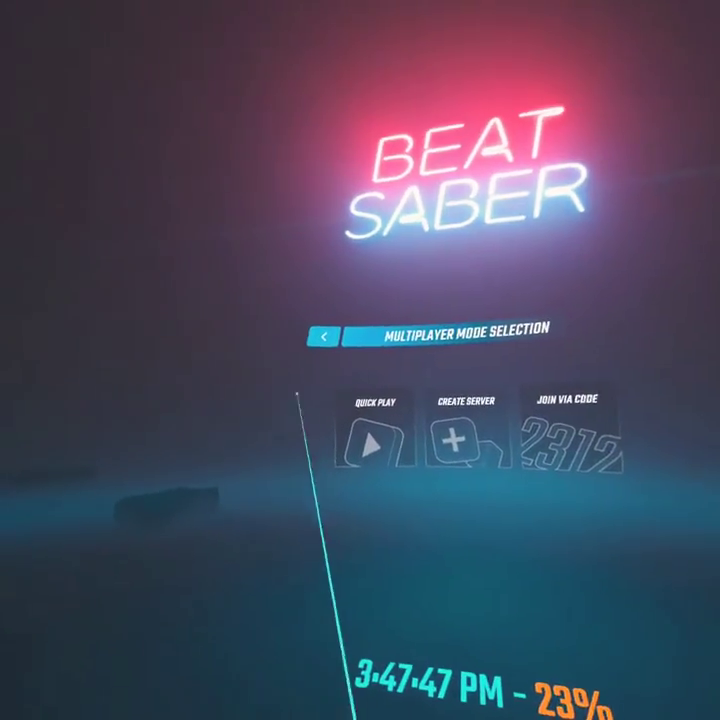
Return to the main menu and view then close the Hit Score Visualizer settings.
{"action": "left_click", "coordinate": [323, 336]}
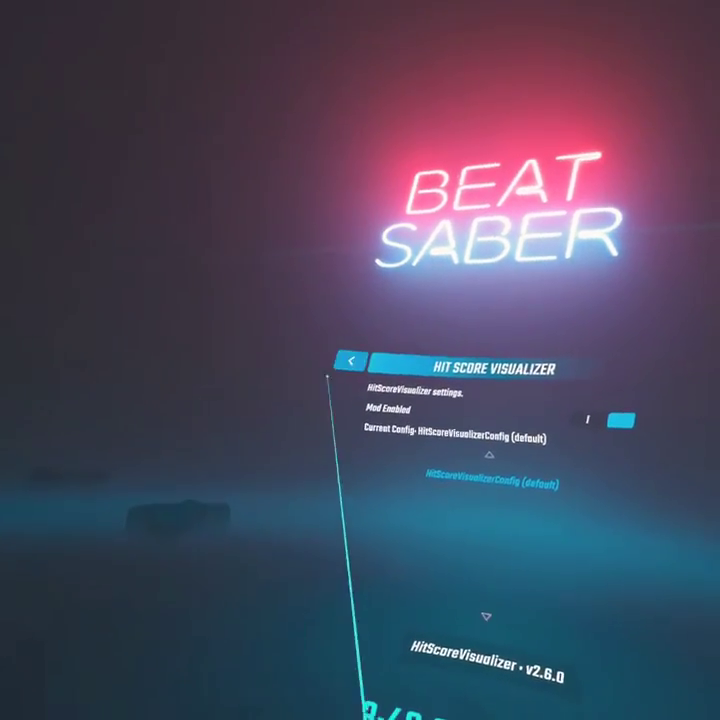
{"action": "left_click", "coordinate": [307, 287]}
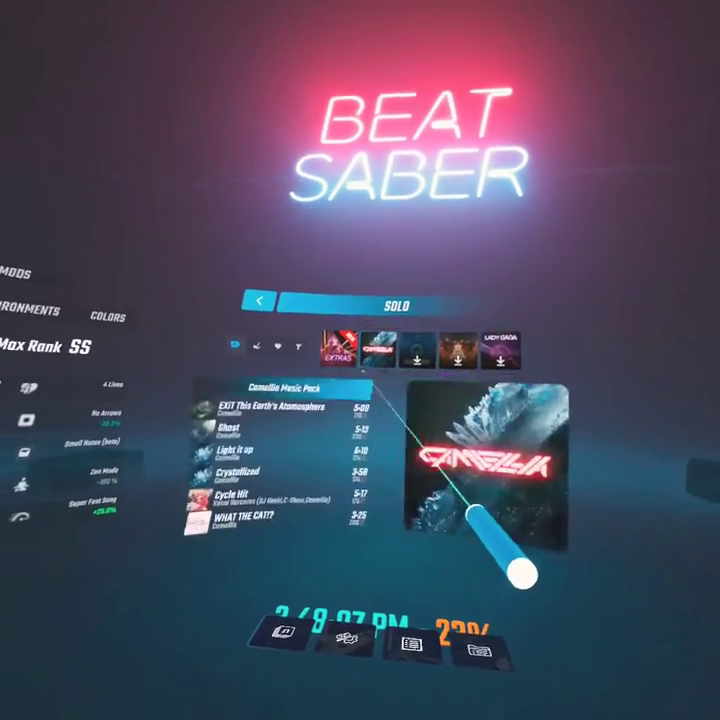
Back at the main menu, set the PLAY3RDPER third-person camera mod to Active.
{"action": "left_click", "coordinate": [335, 347]}
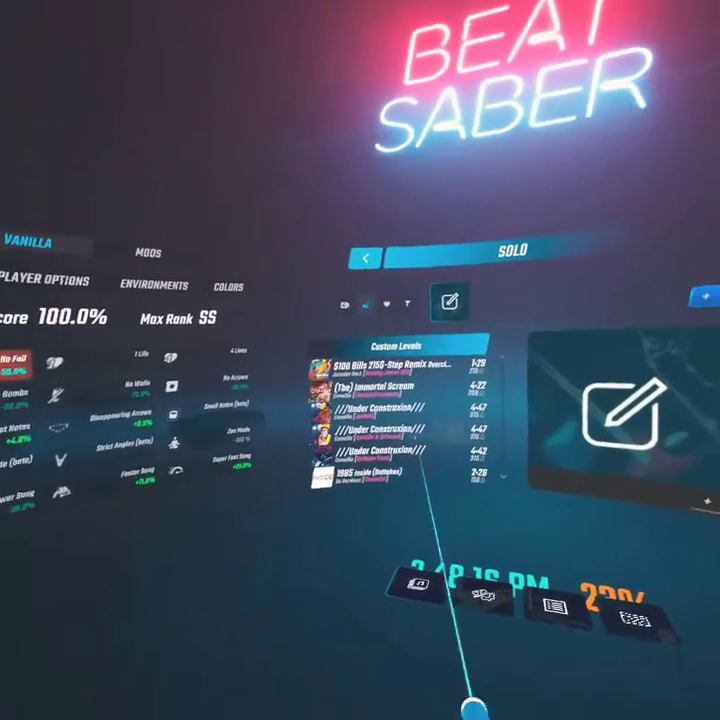
{"action": "left_click", "coordinate": [355, 312]}
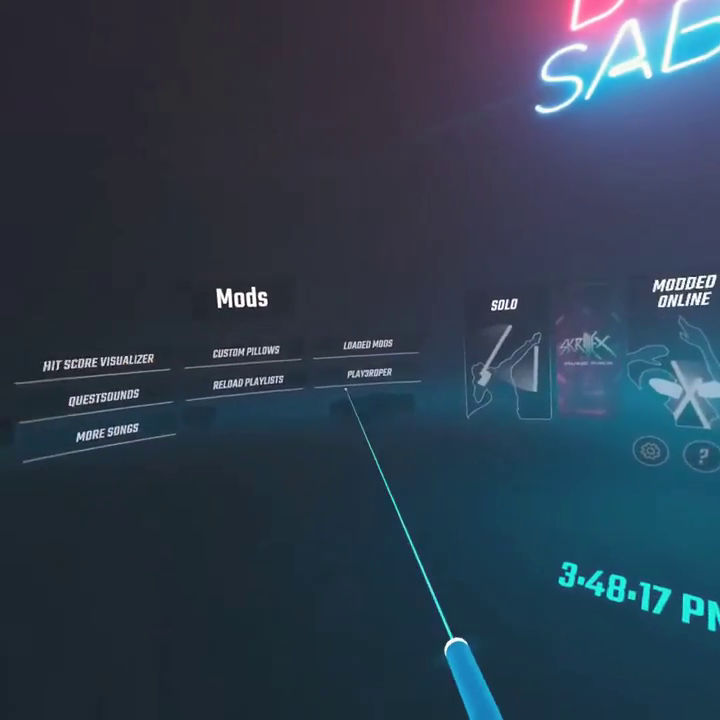
{"action": "left_click", "coordinate": [370, 373]}
{"action": "left_click", "coordinate": [470, 338]}
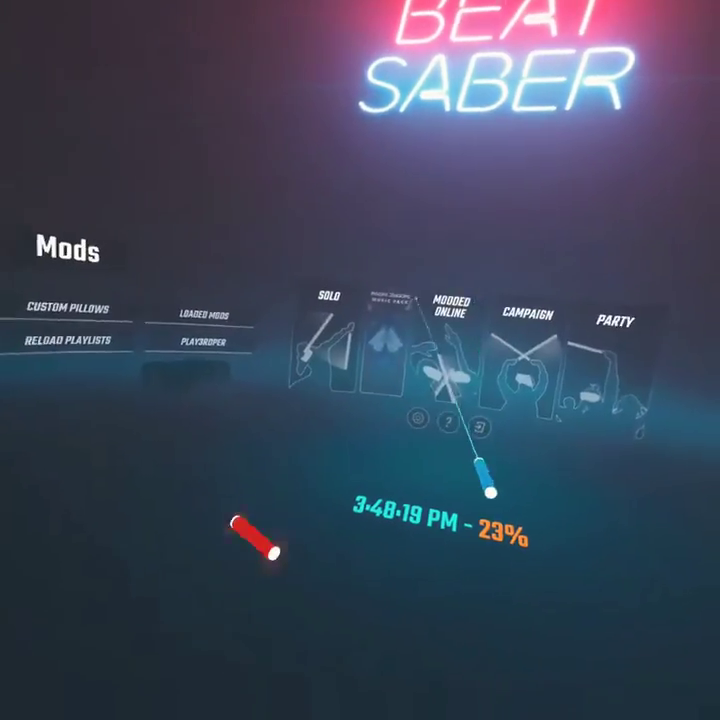
In Solo, filter to favourite custom songs and pick Scary Hour.
{"action": "left_click", "coordinate": [325, 340]}
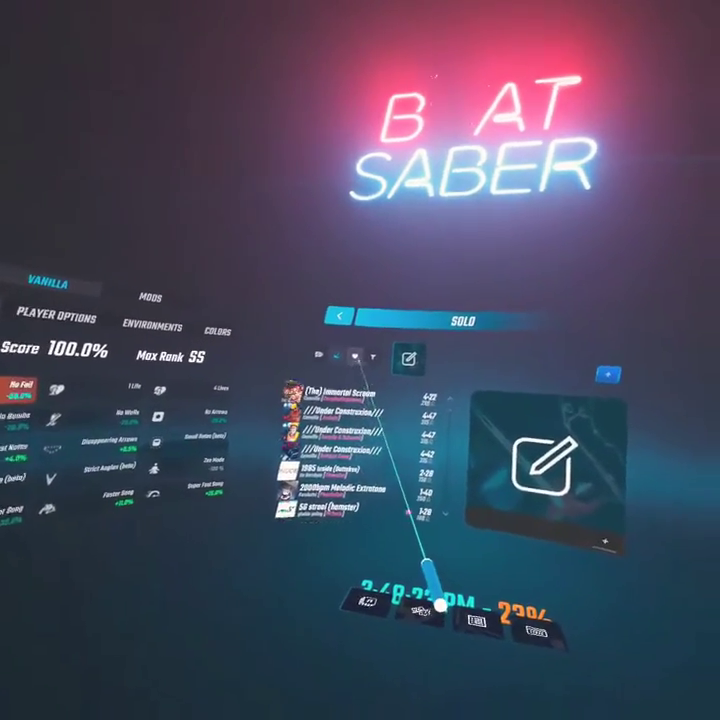
{"action": "left_click", "coordinate": [399, 339]}
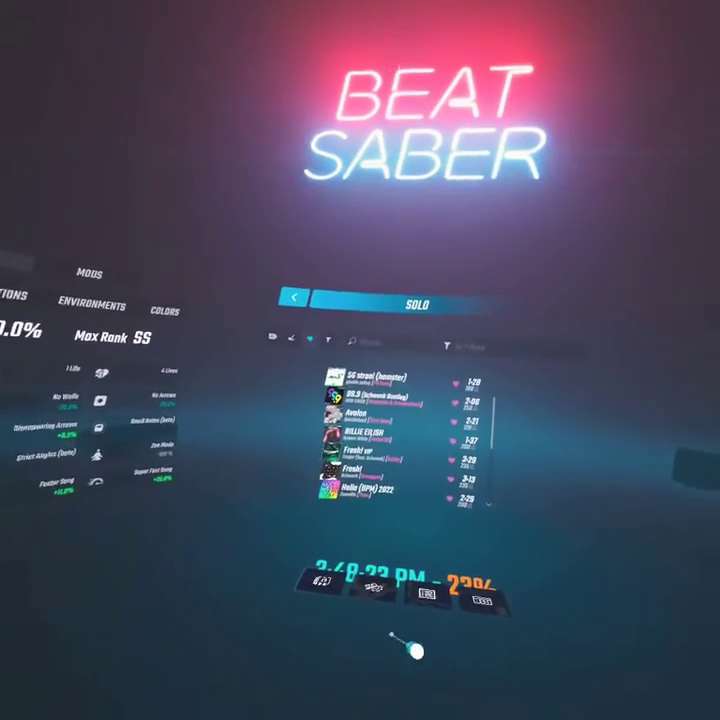
{"action": "scroll", "coordinate": [405, 435], "scroll_direction": "down", "scroll_amount": 2}
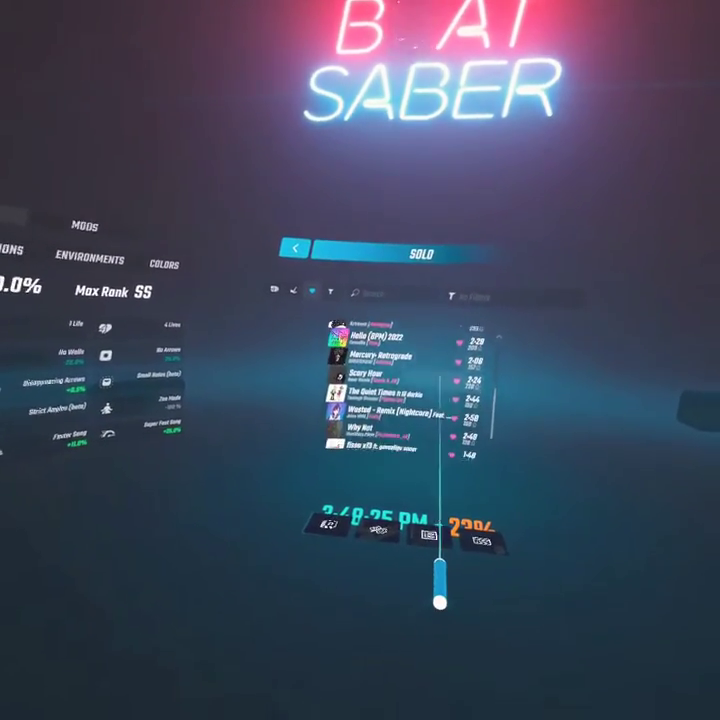